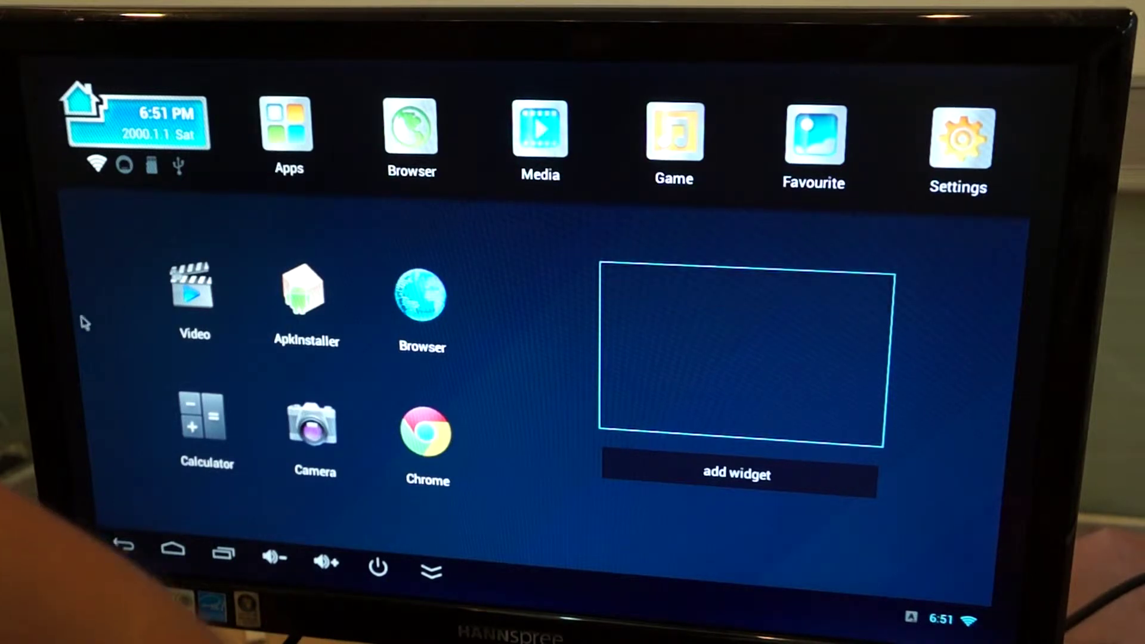
Dismiss the widget list without adding a widget, then show all installed apps.
{"action": "key", "text": "Return"}
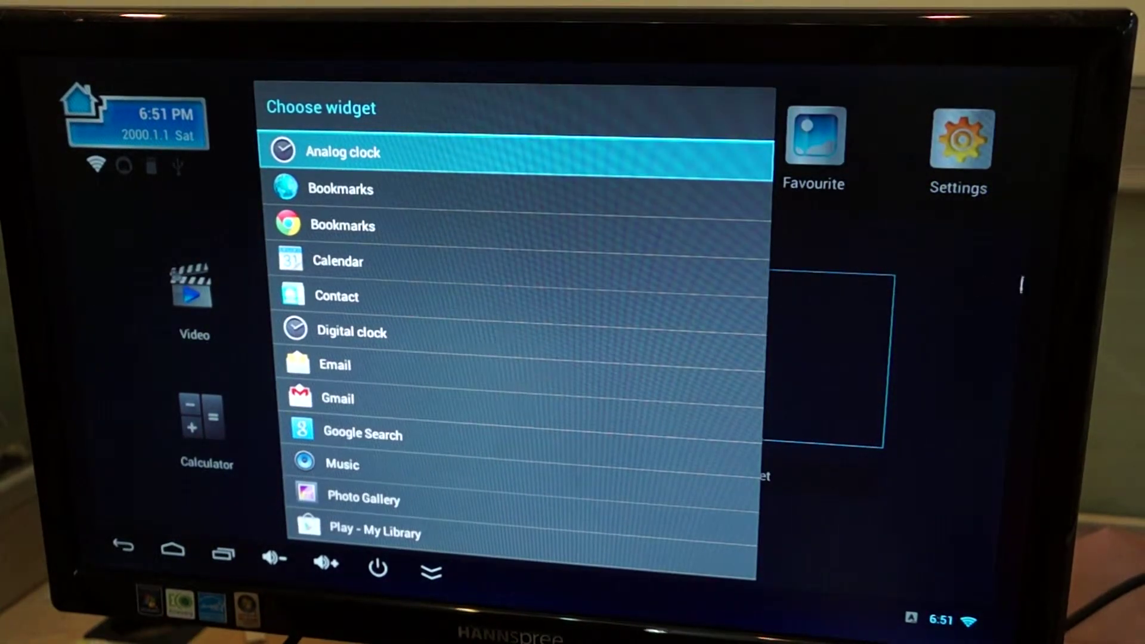
{"action": "left_click", "coordinate": [994, 296]}
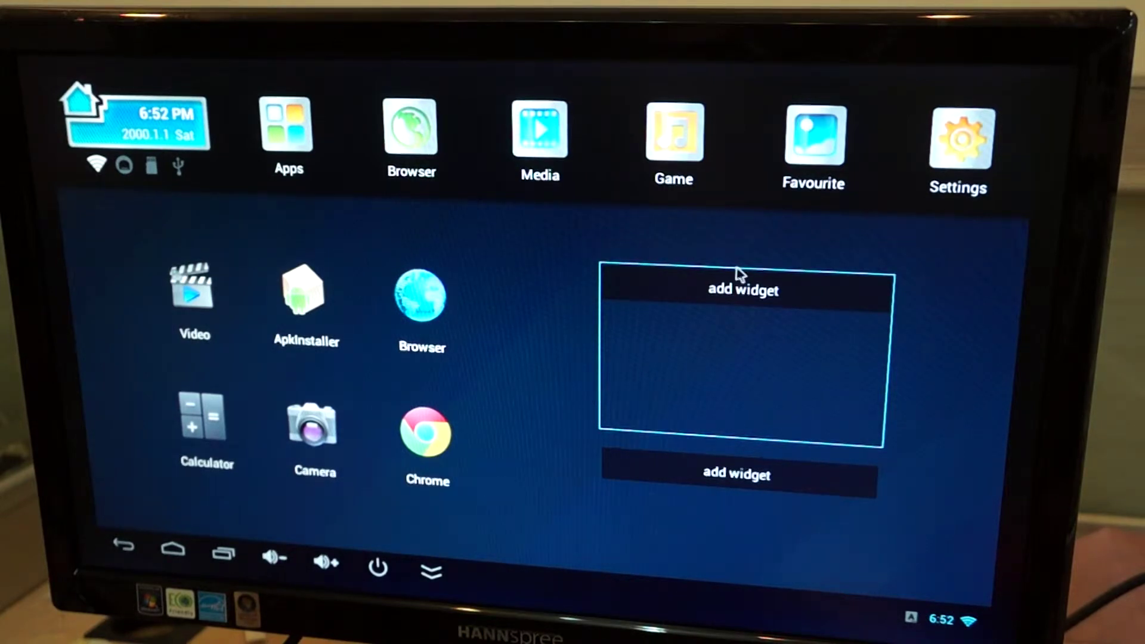
{"action": "left_click", "coordinate": [289, 134]}
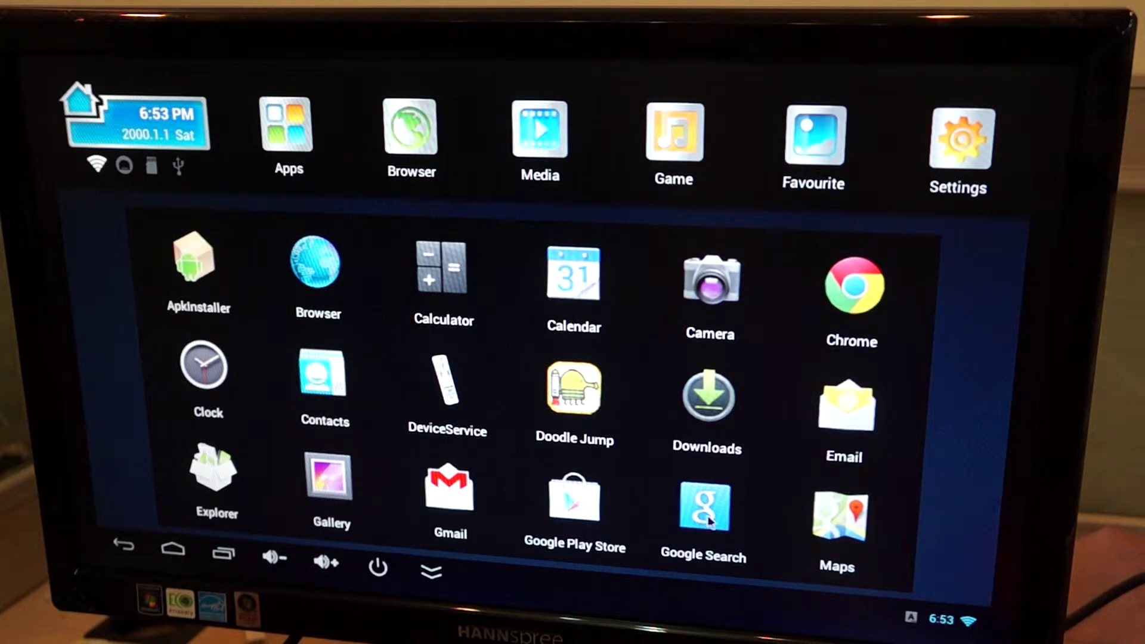
Swipe between launcher pages, the widget page and the search page beside the app grid.
{"action": "left_click_drag", "start_coordinate": [774, 514], "coordinate": [295, 452]}
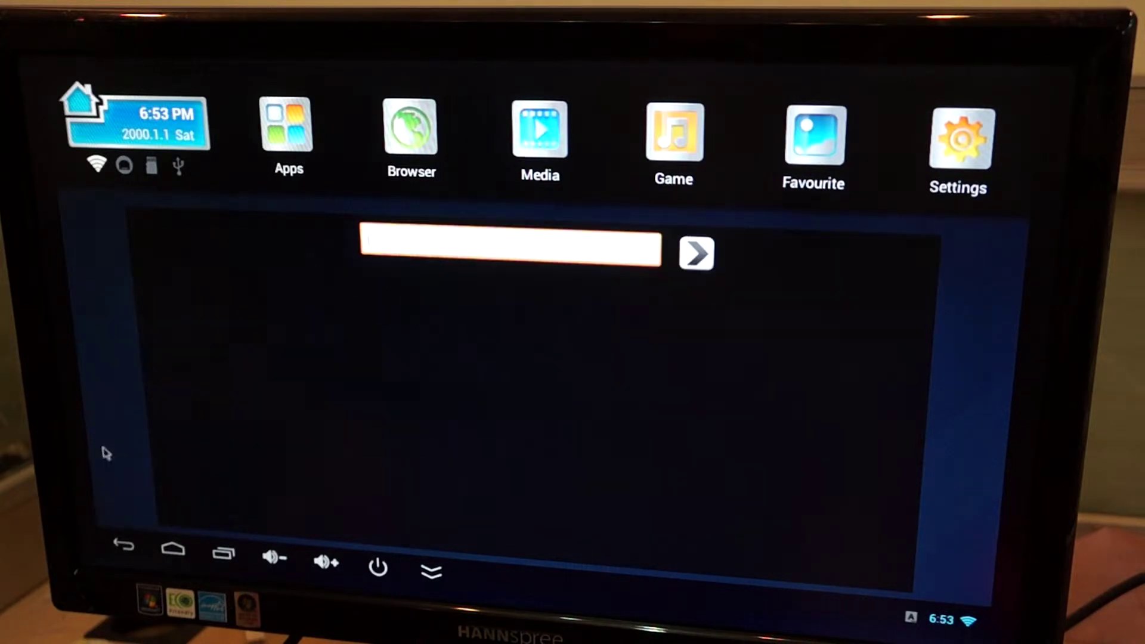
{"action": "left_click_drag", "start_coordinate": [259, 376], "coordinate": [617, 348]}
{"action": "left_click_drag", "start_coordinate": [403, 313], "coordinate": [654, 310]}
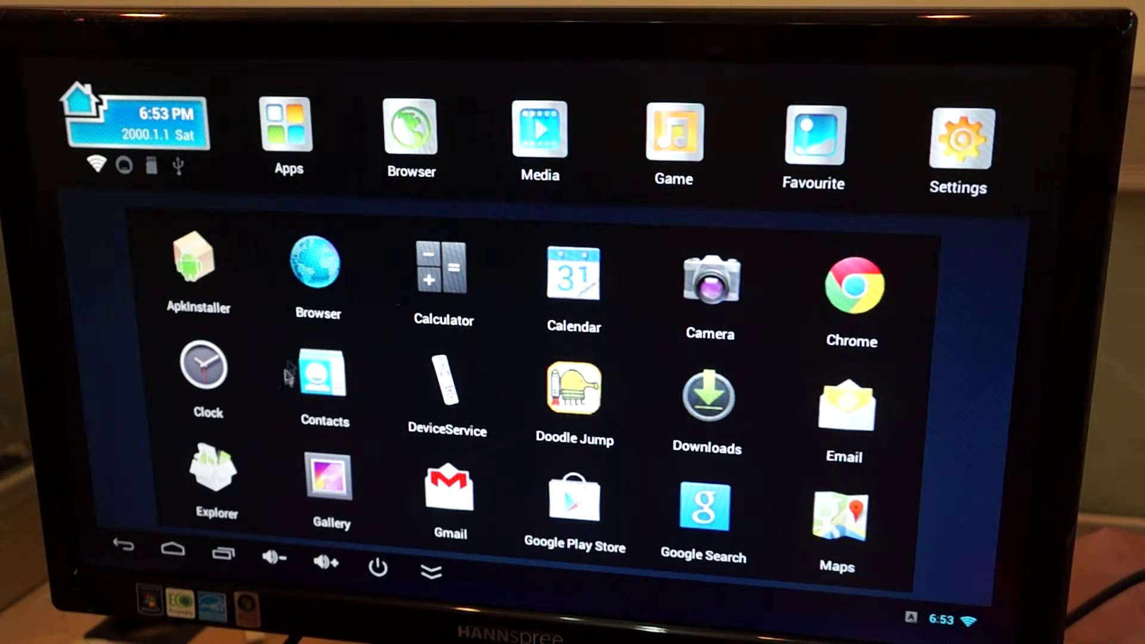
{"action": "left_click_drag", "start_coordinate": [747, 358], "coordinate": [351, 347]}
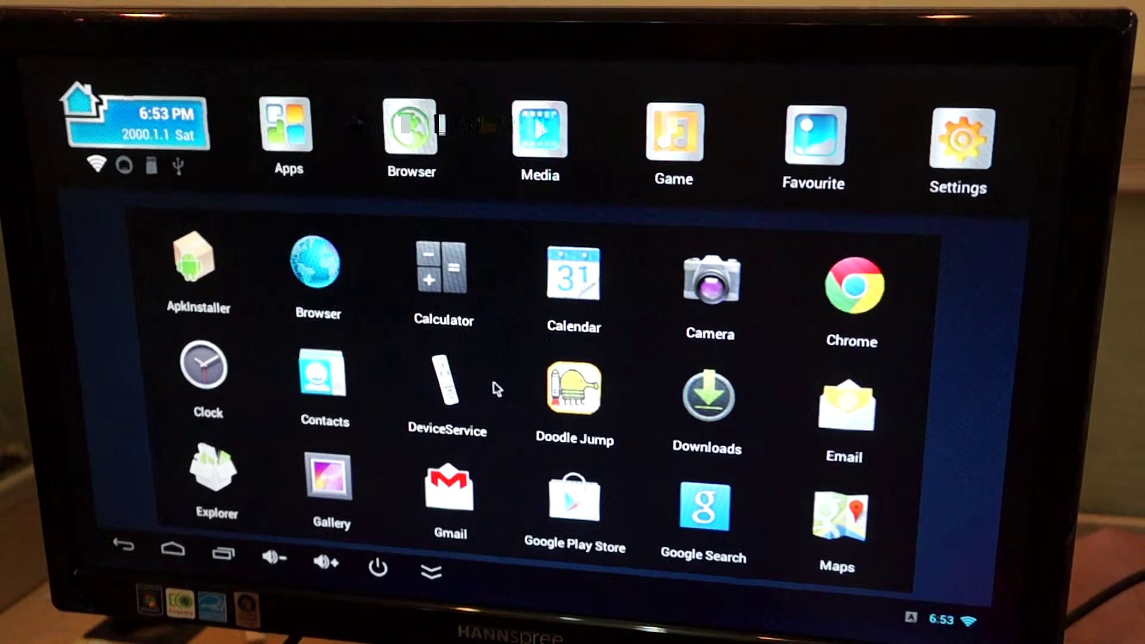
{"action": "left_click_drag", "start_coordinate": [494, 386], "coordinate": [644, 421]}
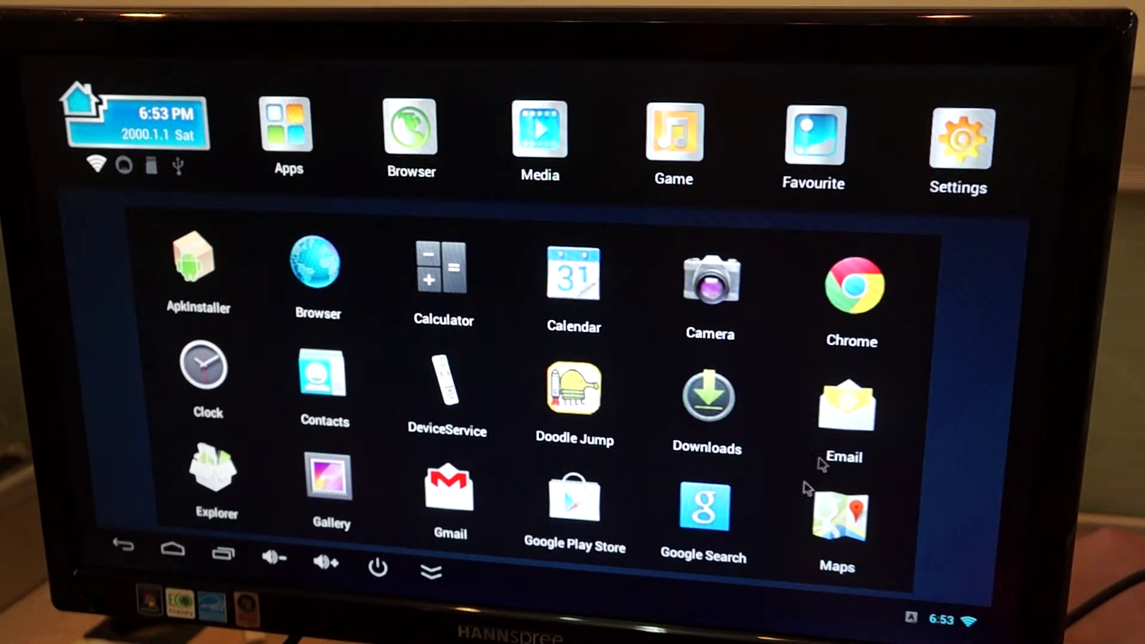
{"action": "left_click", "coordinate": [175, 550]}
{"action": "left_click_drag", "start_coordinate": [926, 428], "coordinate": [644, 420]}
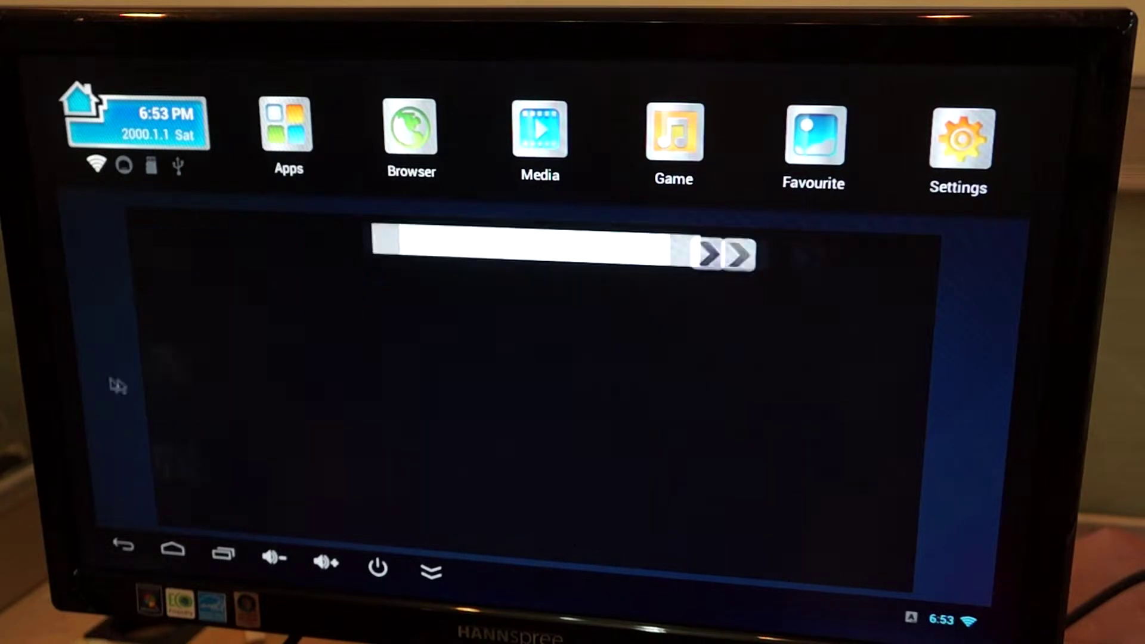
{"action": "scroll", "coordinate": [644, 421], "scroll_direction": "down", "scroll_amount": 2}
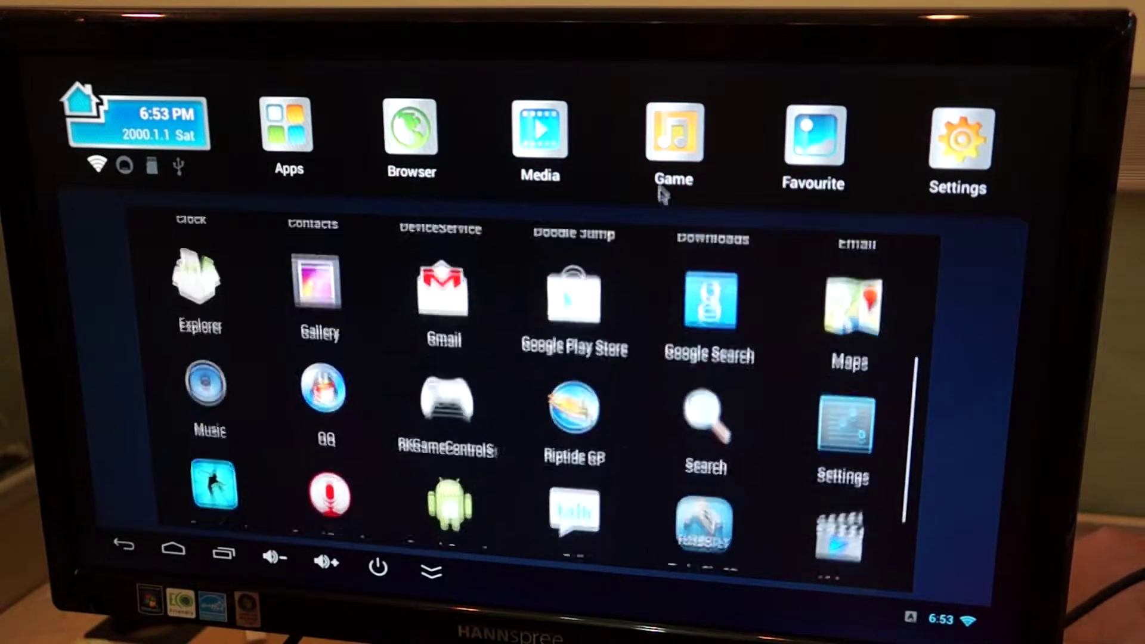
{"action": "scroll", "coordinate": [675, 359], "scroll_direction": "up", "scroll_amount": 2}
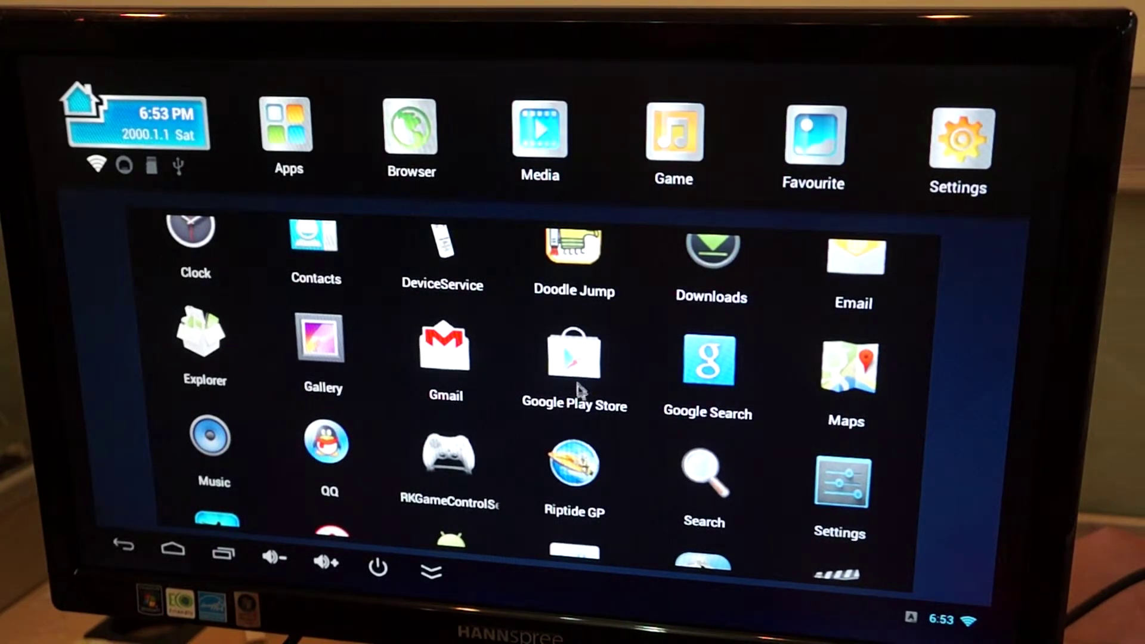
{"action": "scroll", "coordinate": [542, 464], "scroll_direction": "down", "scroll_amount": 2}
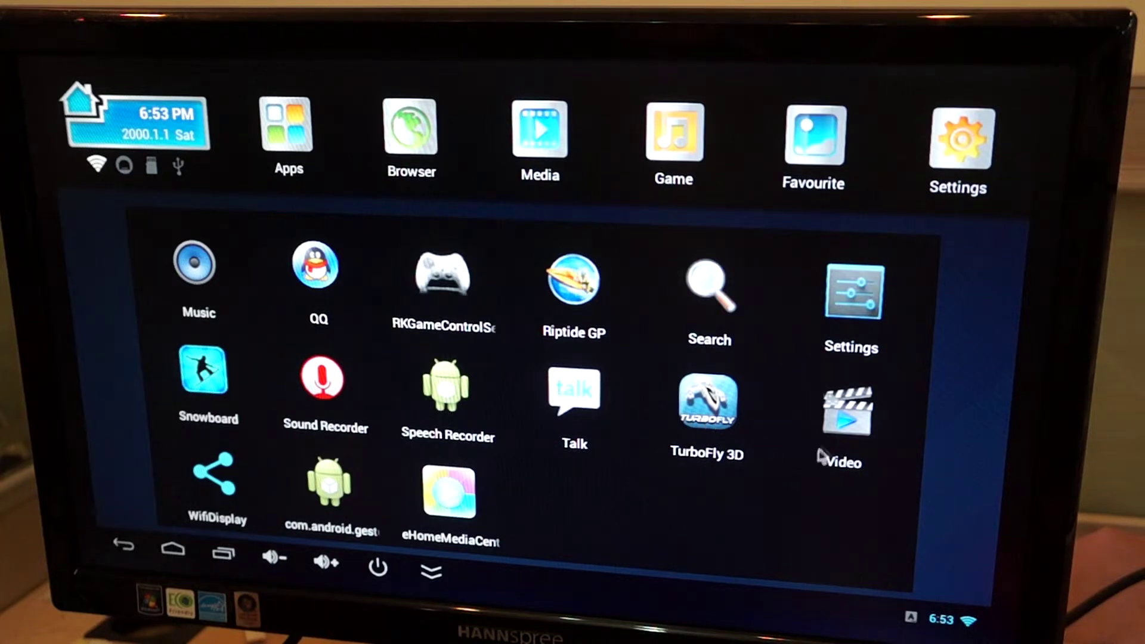
Launch the Video app, then close it and return to the app drawer.
{"action": "left_click", "coordinate": [850, 431]}
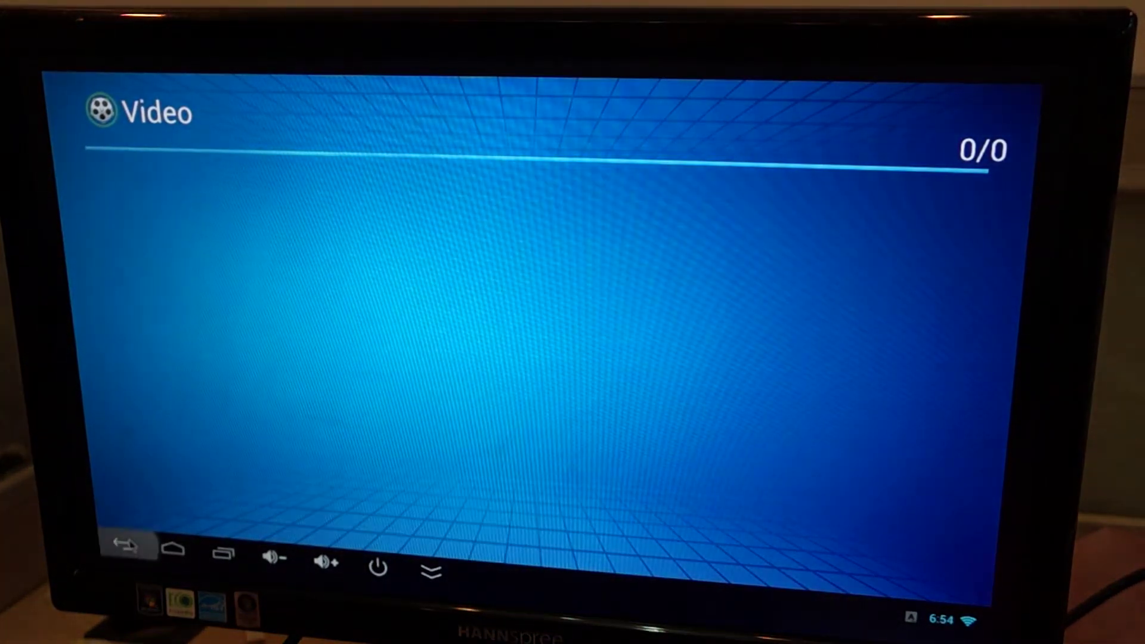
{"action": "left_click", "coordinate": [124, 546]}
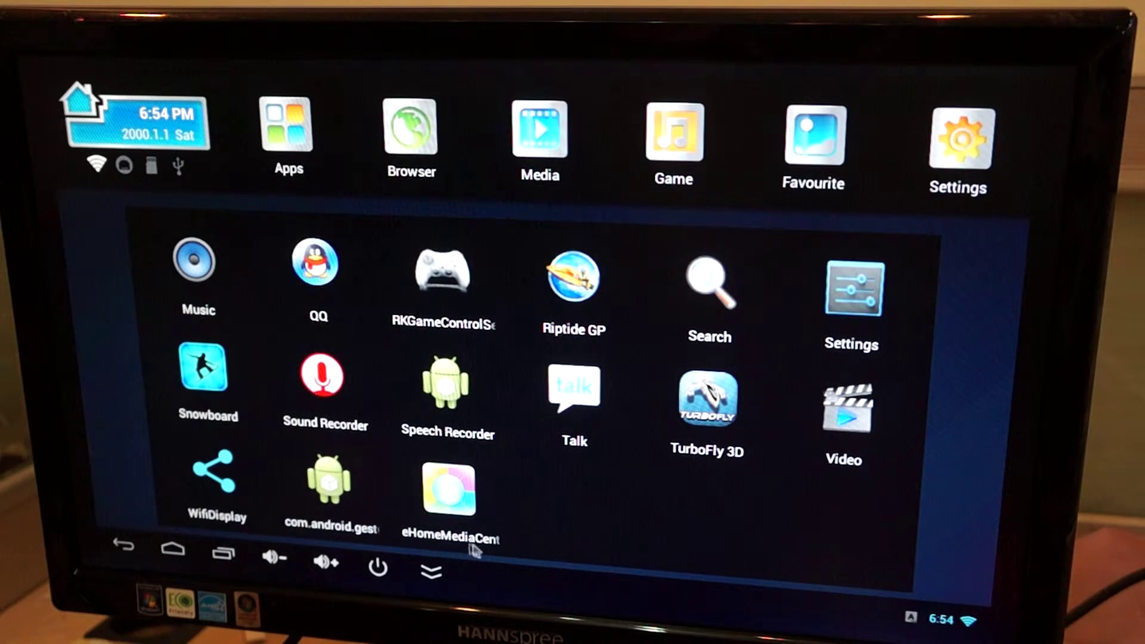
{"action": "scroll", "coordinate": [581, 480], "scroll_direction": "up", "scroll_amount": 2}
{"action": "scroll", "coordinate": [563, 465], "scroll_direction": "up", "scroll_amount": 3}
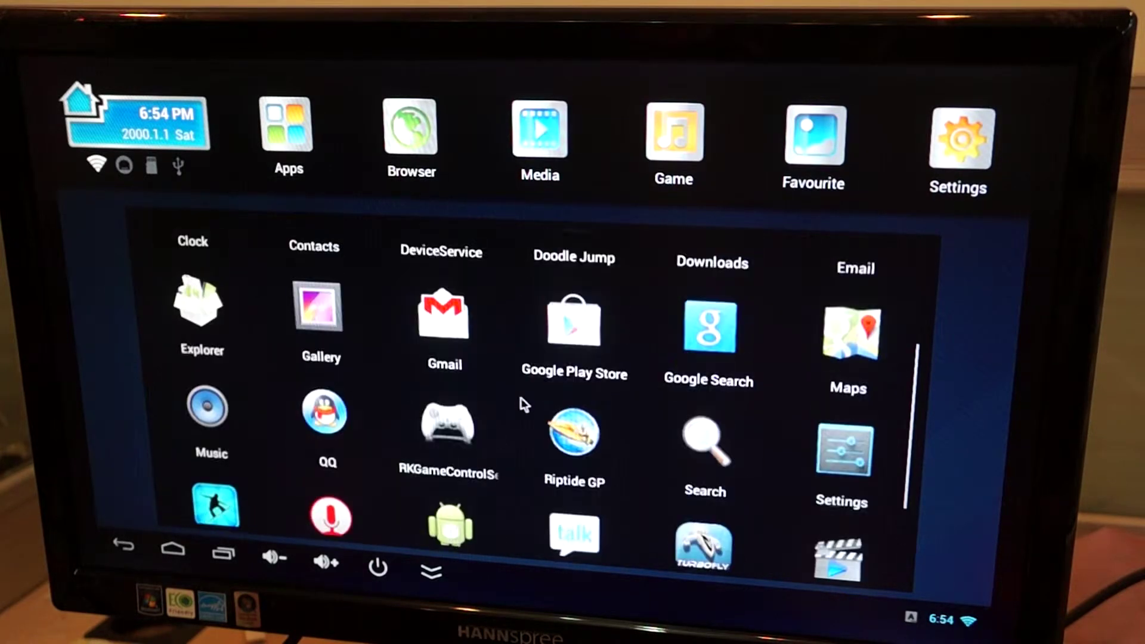
Open Settings and view the Storage page with internal and NAND flash details.
{"action": "left_click", "coordinate": [837, 509]}
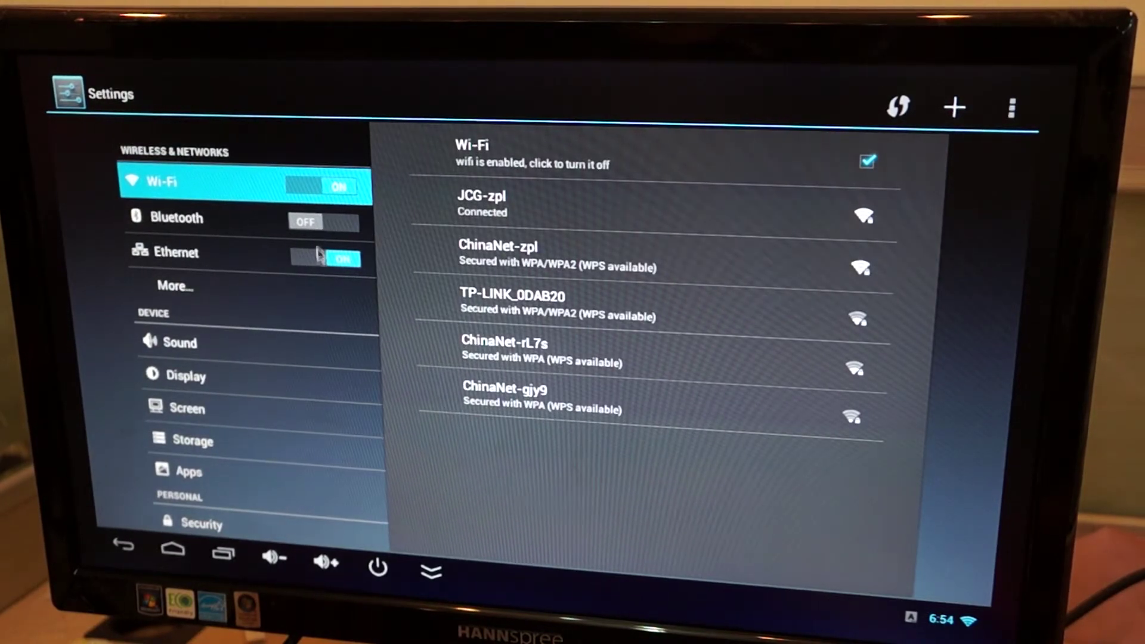
{"action": "scroll", "coordinate": [292, 319], "scroll_direction": "down", "scroll_amount": 4}
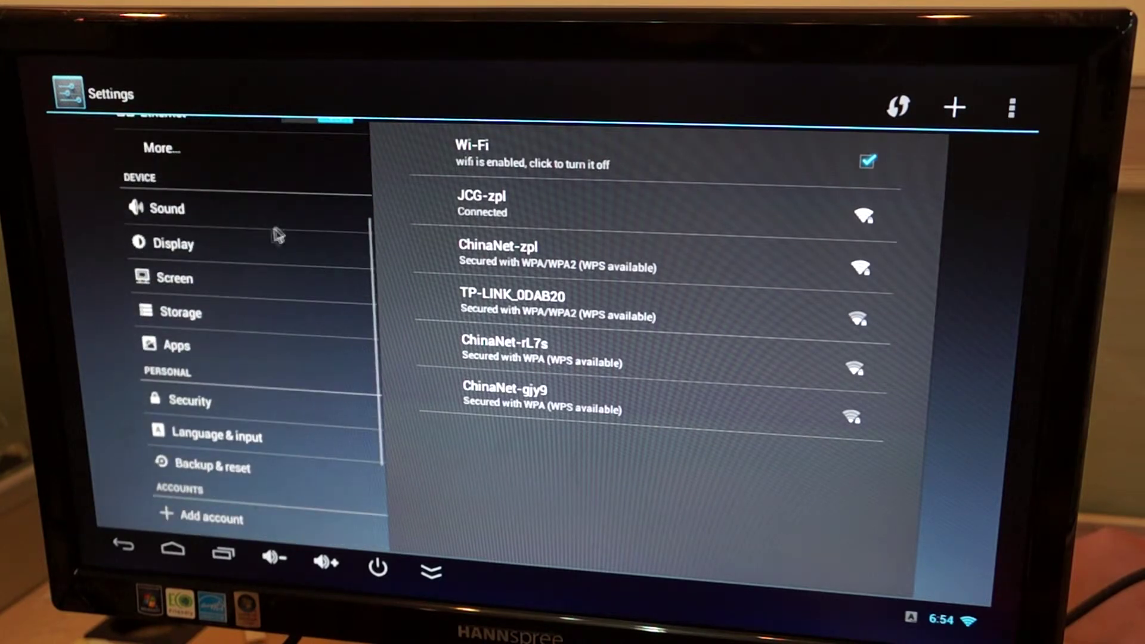
{"action": "scroll", "coordinate": [297, 374], "scroll_direction": "down", "scroll_amount": 1}
{"action": "left_click", "coordinate": [238, 276]}
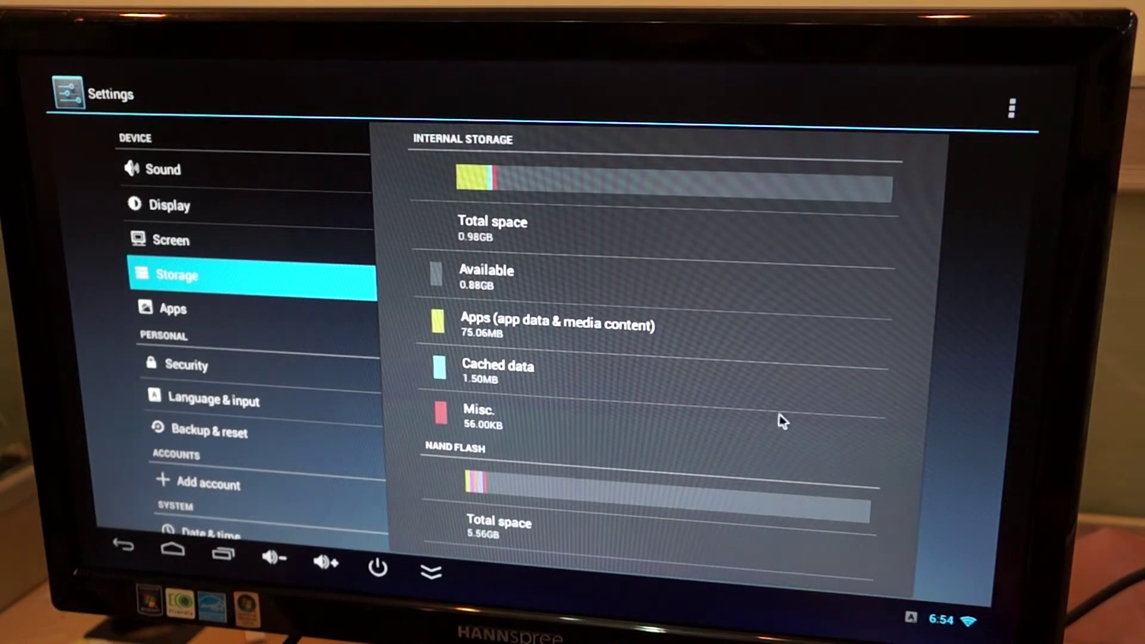
{"action": "scroll", "coordinate": [781, 421], "scroll_direction": "down", "scroll_amount": 3}
{"action": "scroll", "coordinate": [689, 439], "scroll_direction": "down", "scroll_amount": 2}
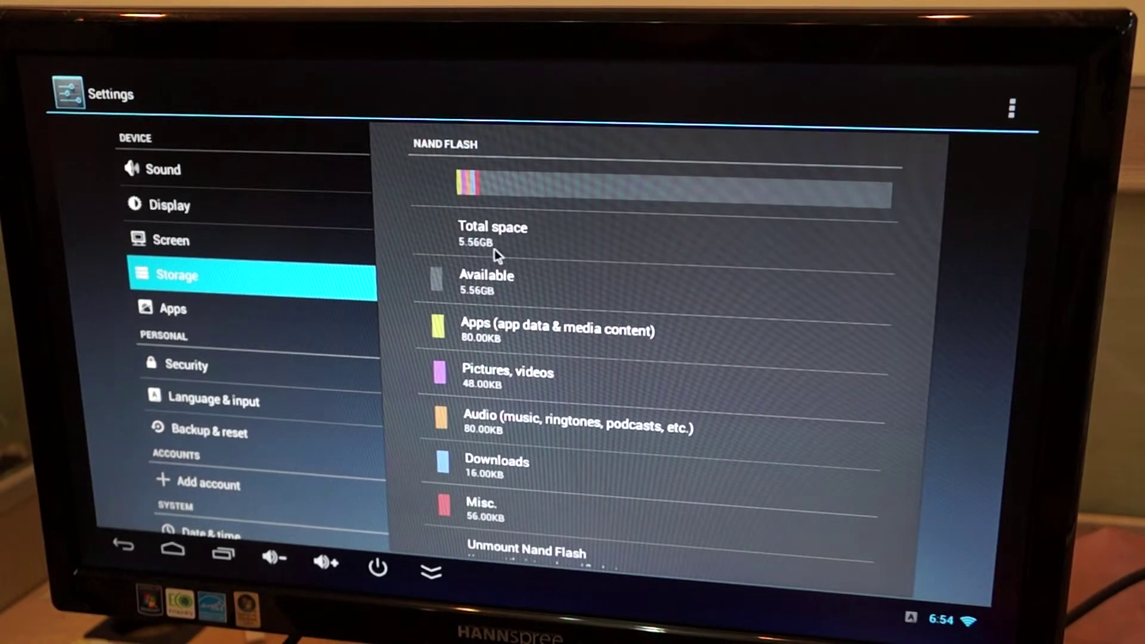
{"action": "scroll", "coordinate": [343, 355], "scroll_direction": "down", "scroll_amount": 2}
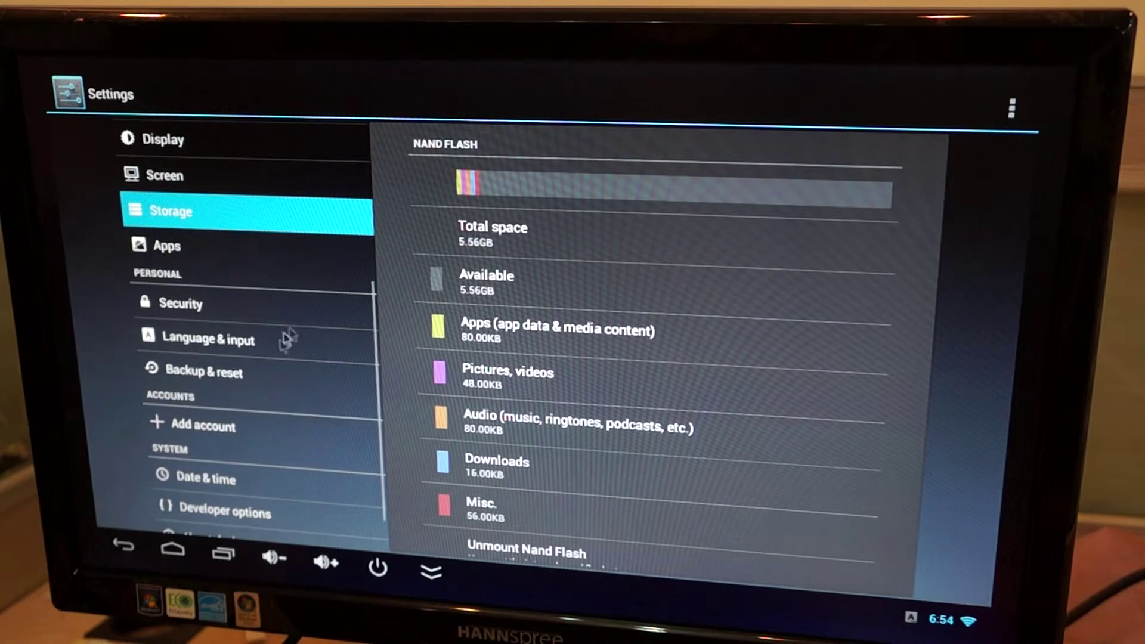
Open Language & input and view the list of available languages.
{"action": "left_click", "coordinate": [238, 347]}
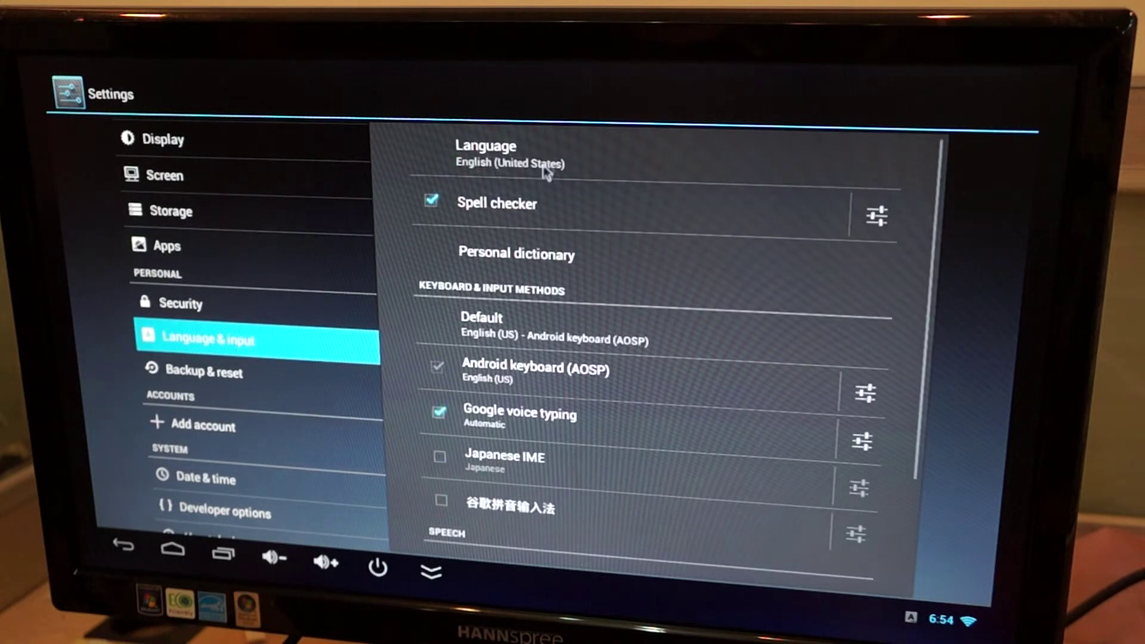
{"action": "left_click", "coordinate": [548, 164]}
{"action": "scroll", "coordinate": [656, 486], "scroll_direction": "down", "scroll_amount": 3}
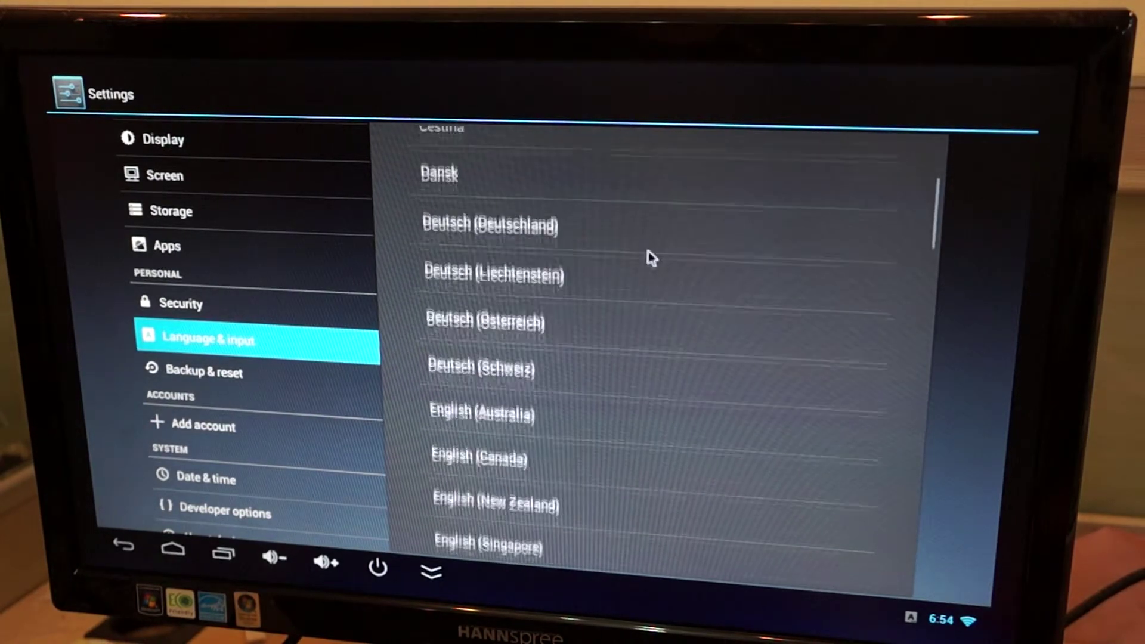
{"action": "scroll", "coordinate": [660, 512], "scroll_direction": "down", "scroll_amount": 3}
{"action": "scroll", "coordinate": [658, 448], "scroll_direction": "down", "scroll_amount": 3}
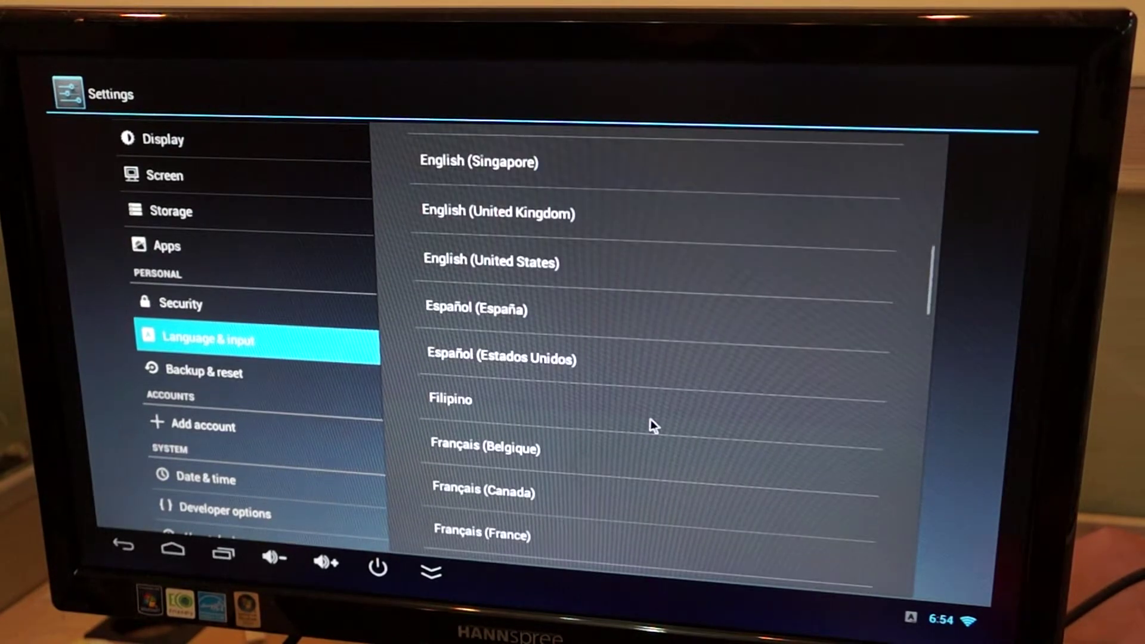
{"action": "scroll", "coordinate": [652, 426], "scroll_direction": "down", "scroll_amount": 3}
{"action": "scroll", "coordinate": [696, 367], "scroll_direction": "down", "scroll_amount": 3}
{"action": "scroll", "coordinate": [696, 357], "scroll_direction": "down", "scroll_amount": 3}
{"action": "scroll", "coordinate": [663, 349], "scroll_direction": "down", "scroll_amount": 3}
{"action": "scroll", "coordinate": [652, 359], "scroll_direction": "down", "scroll_amount": 3}
{"action": "scroll", "coordinate": [657, 465], "scroll_direction": "down", "scroll_amount": 3}
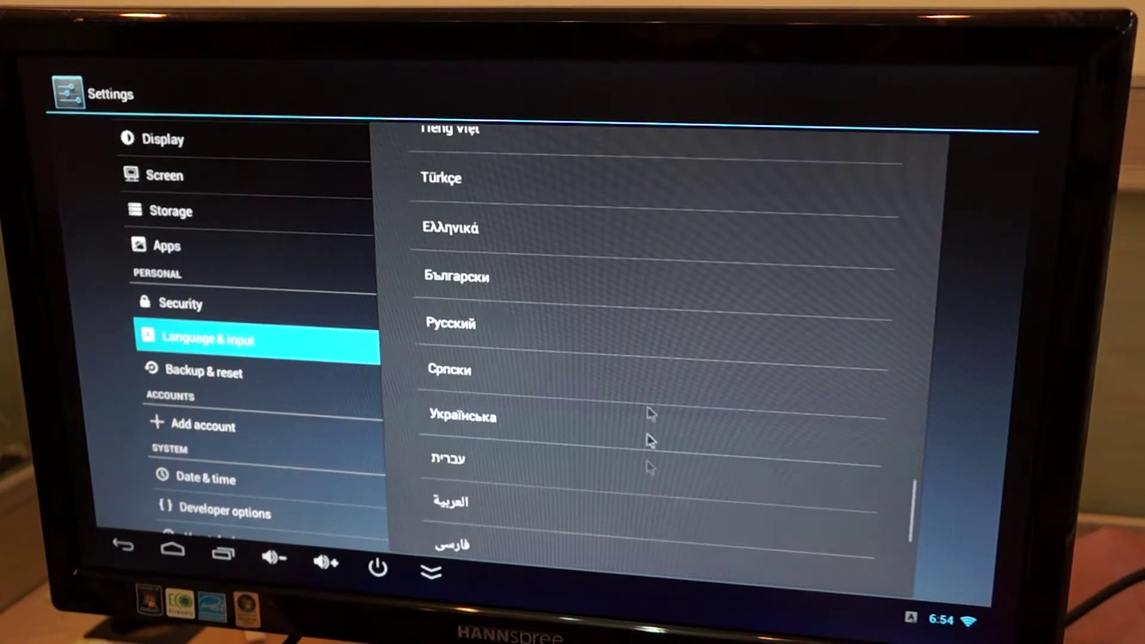
{"action": "scroll", "coordinate": [655, 498], "scroll_direction": "down", "scroll_amount": 3}
{"action": "scroll", "coordinate": [667, 448], "scroll_direction": "down", "scroll_amount": 2}
{"action": "scroll", "coordinate": [675, 429], "scroll_direction": "down", "scroll_amount": 3}
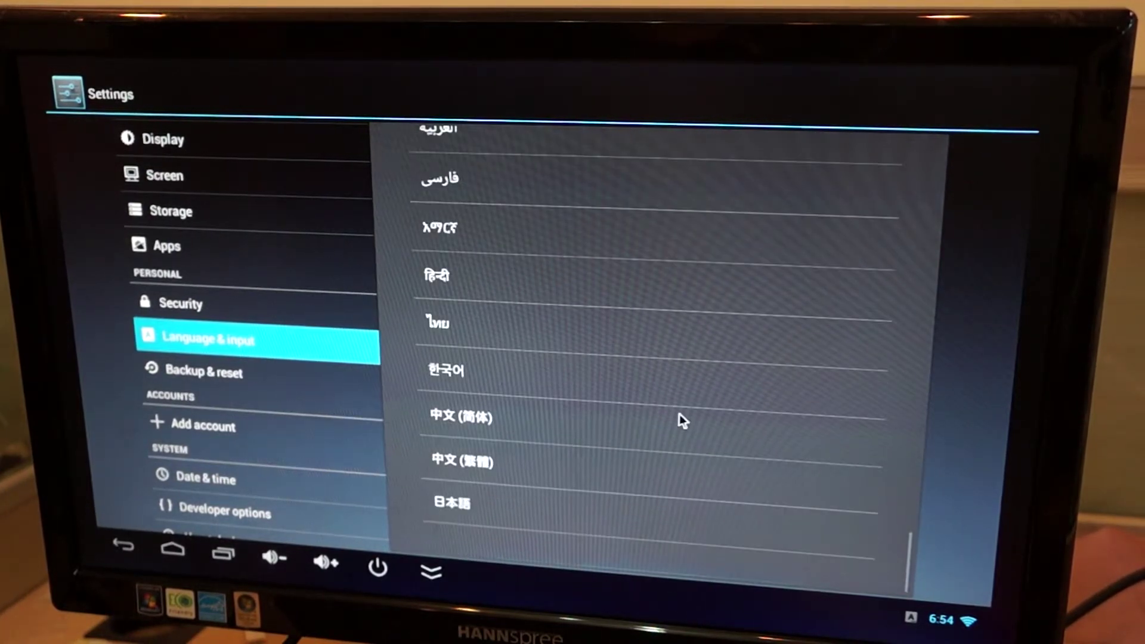
{"action": "scroll", "coordinate": [304, 385], "scroll_direction": "down", "scroll_amount": 1}
Open About device and select the Kernel version entry.
{"action": "left_click", "coordinate": [256, 501]}
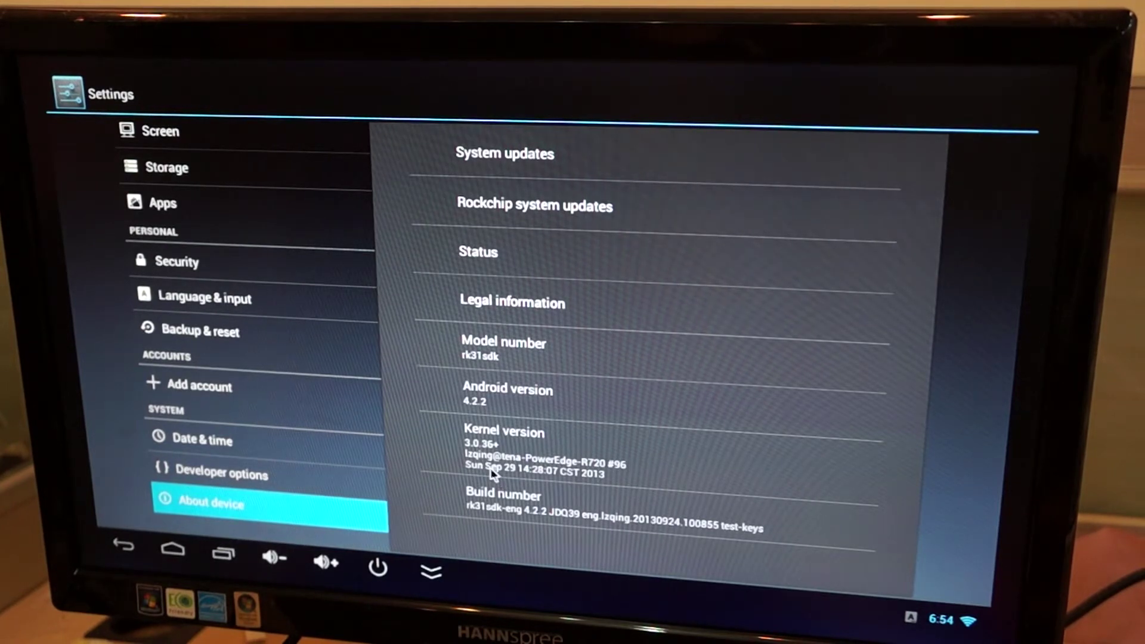
{"action": "left_click", "coordinate": [528, 476]}
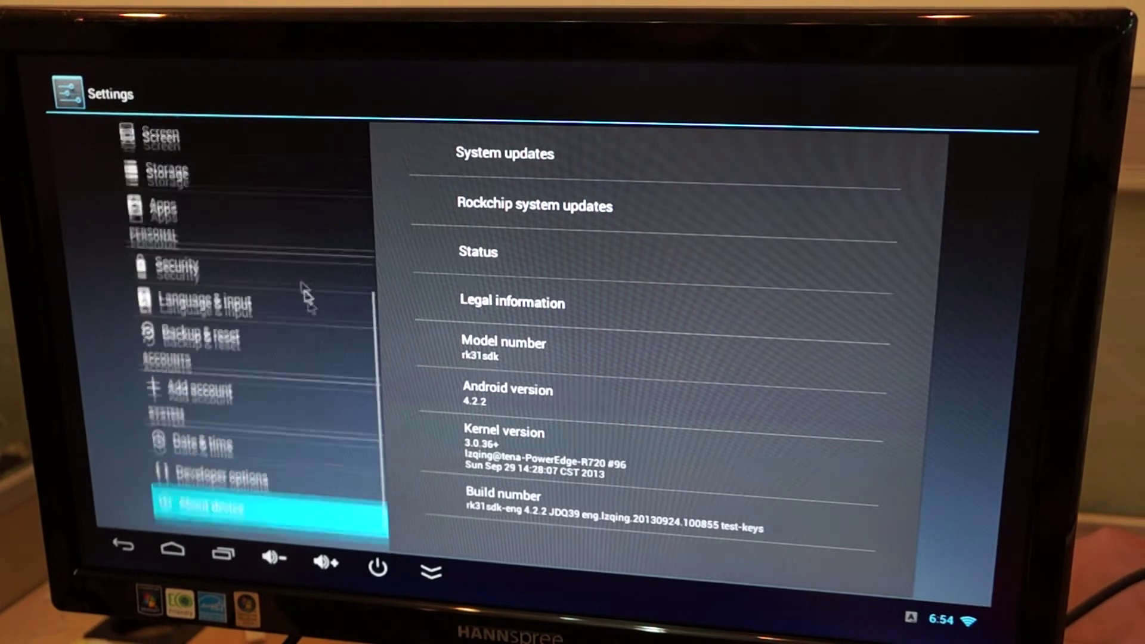
{"action": "left_click_drag", "start_coordinate": [314, 296], "coordinate": [371, 514]}
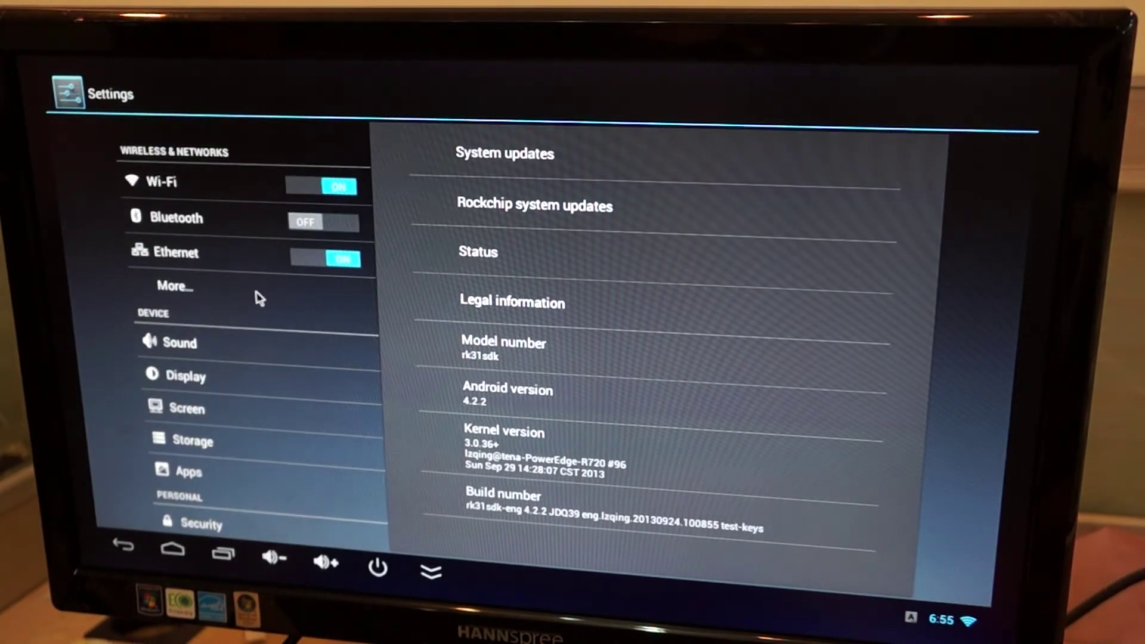
Open the Apps page and swipe past the On SD card and Running tabs to All.
{"action": "left_click", "coordinate": [266, 473]}
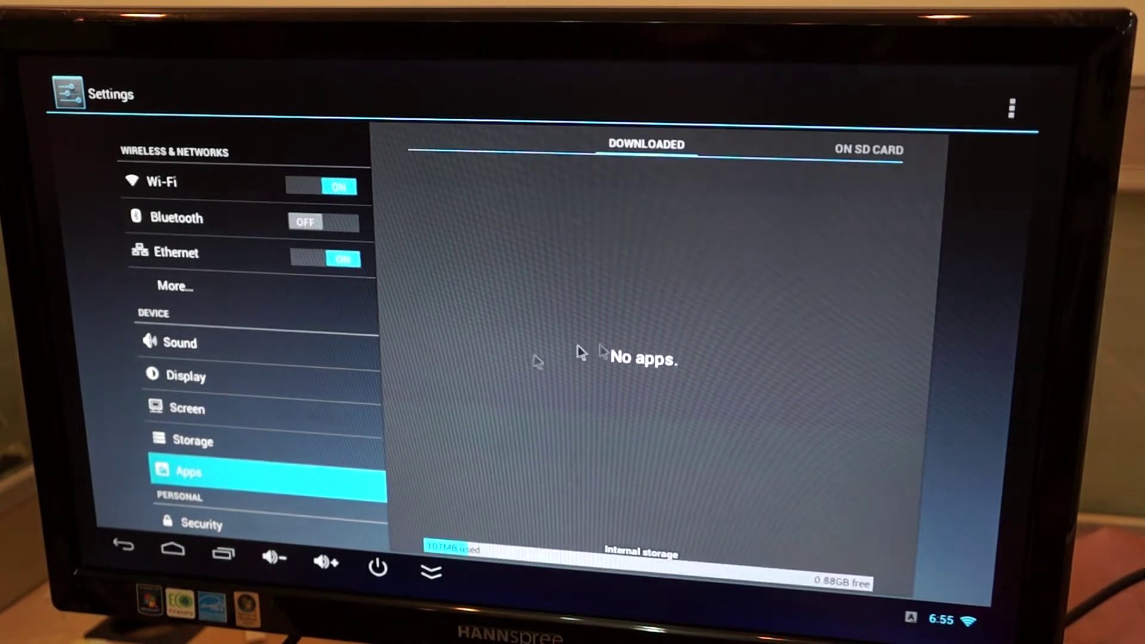
{"action": "left_click_drag", "start_coordinate": [689, 308], "coordinate": [295, 384]}
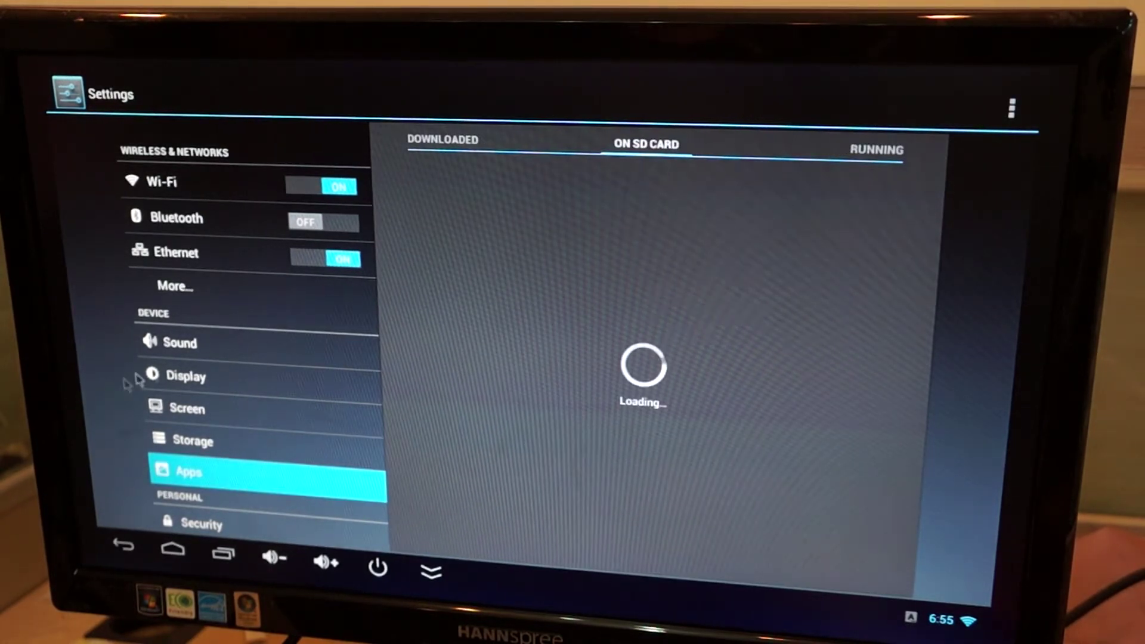
{"action": "left_click_drag", "start_coordinate": [662, 246], "coordinate": [403, 259]}
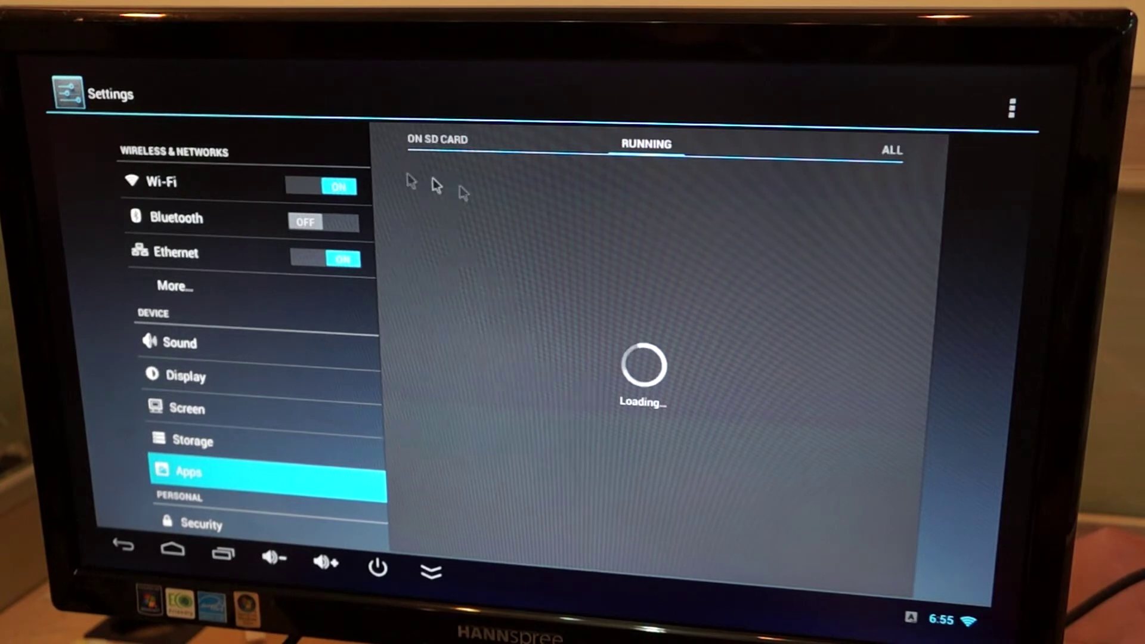
{"action": "left_click_drag", "start_coordinate": [912, 250], "coordinate": [501, 269]}
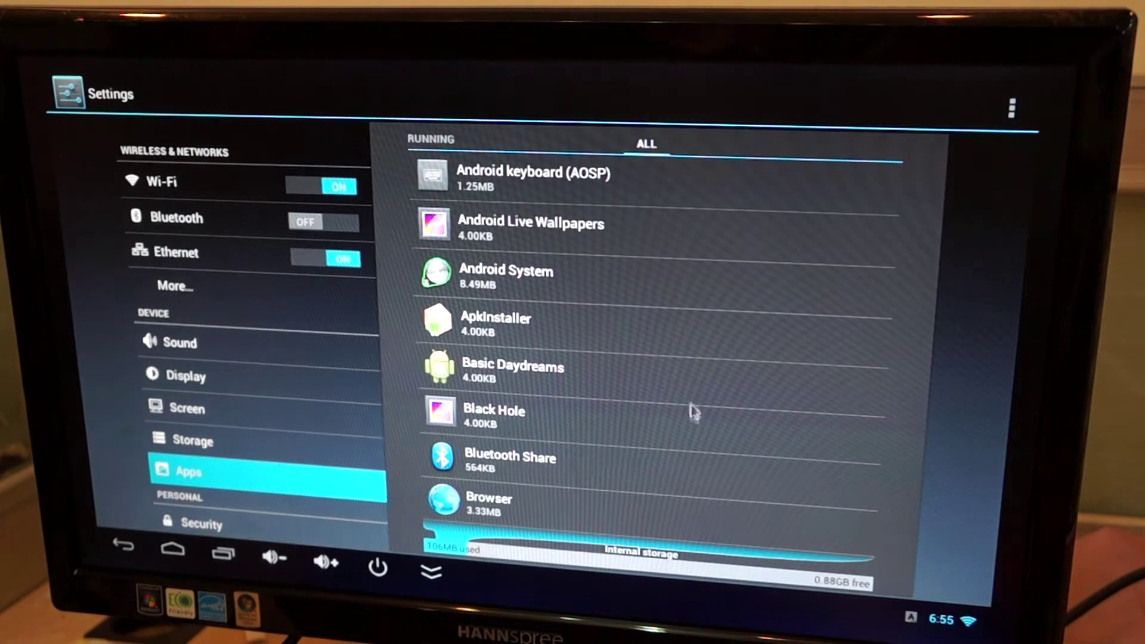
{"action": "scroll", "coordinate": [696, 422], "scroll_direction": "down", "scroll_amount": 3}
{"action": "scroll", "coordinate": [646, 394], "scroll_direction": "down", "scroll_amount": 3}
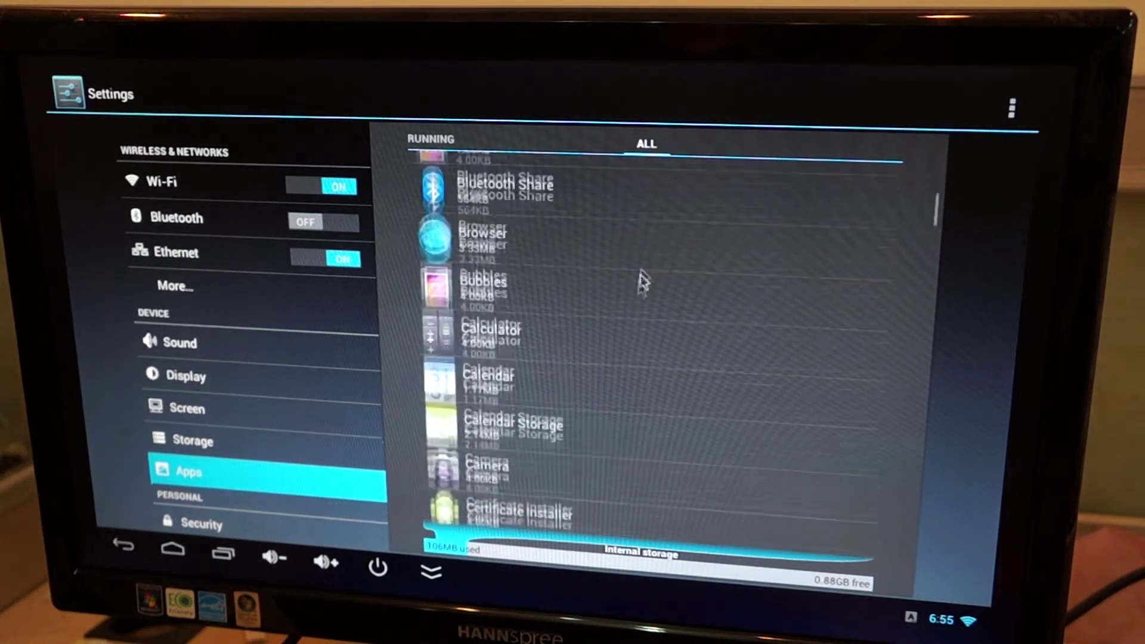
{"action": "scroll", "coordinate": [662, 394], "scroll_direction": "down", "scroll_amount": 3}
{"action": "scroll", "coordinate": [680, 393], "scroll_direction": "down", "scroll_amount": 3}
{"action": "scroll", "coordinate": [708, 399], "scroll_direction": "down", "scroll_amount": 3}
{"action": "scroll", "coordinate": [716, 401], "scroll_direction": "down", "scroll_amount": 3}
{"action": "scroll", "coordinate": [724, 402], "scroll_direction": "down", "scroll_amount": 3}
{"action": "scroll", "coordinate": [730, 398], "scroll_direction": "down", "scroll_amount": 3}
{"action": "scroll", "coordinate": [734, 389], "scroll_direction": "down", "scroll_amount": 2}
{"action": "scroll", "coordinate": [736, 375], "scroll_direction": "down", "scroll_amount": 1}
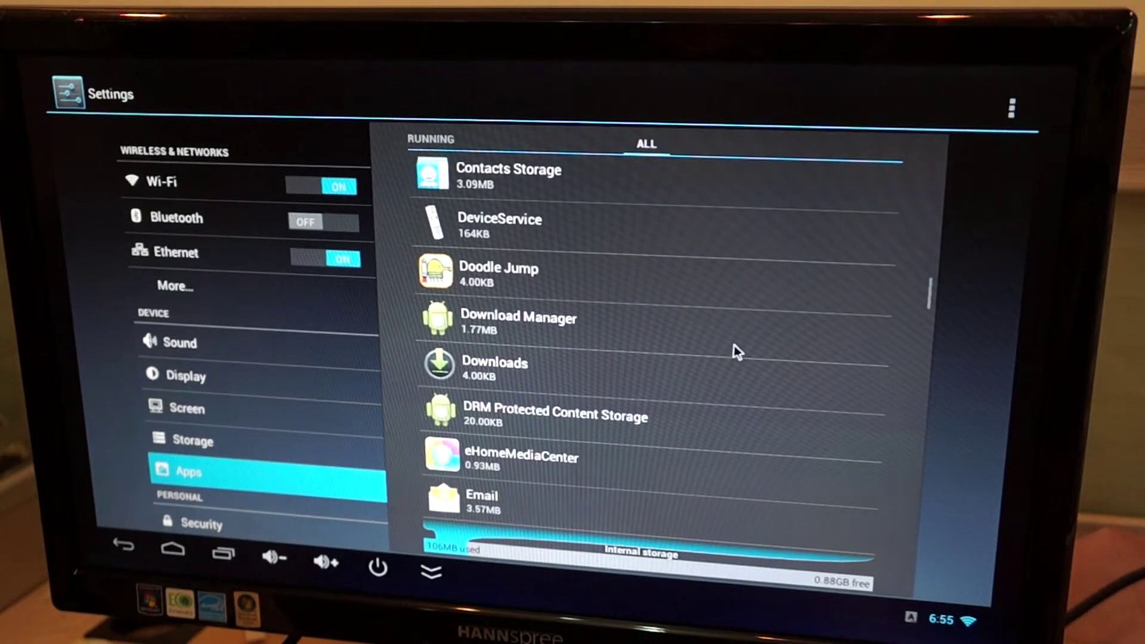
{"action": "scroll", "coordinate": [772, 437], "scroll_direction": "down", "scroll_amount": 2}
{"action": "scroll", "coordinate": [716, 376], "scroll_direction": "down", "scroll_amount": 2}
{"action": "scroll", "coordinate": [724, 358], "scroll_direction": "down", "scroll_amount": 2}
{"action": "scroll", "coordinate": [734, 376], "scroll_direction": "down", "scroll_amount": 2}
{"action": "scroll", "coordinate": [771, 465], "scroll_direction": "down", "scroll_amount": 3}
{"action": "scroll", "coordinate": [765, 420], "scroll_direction": "down", "scroll_amount": 3}
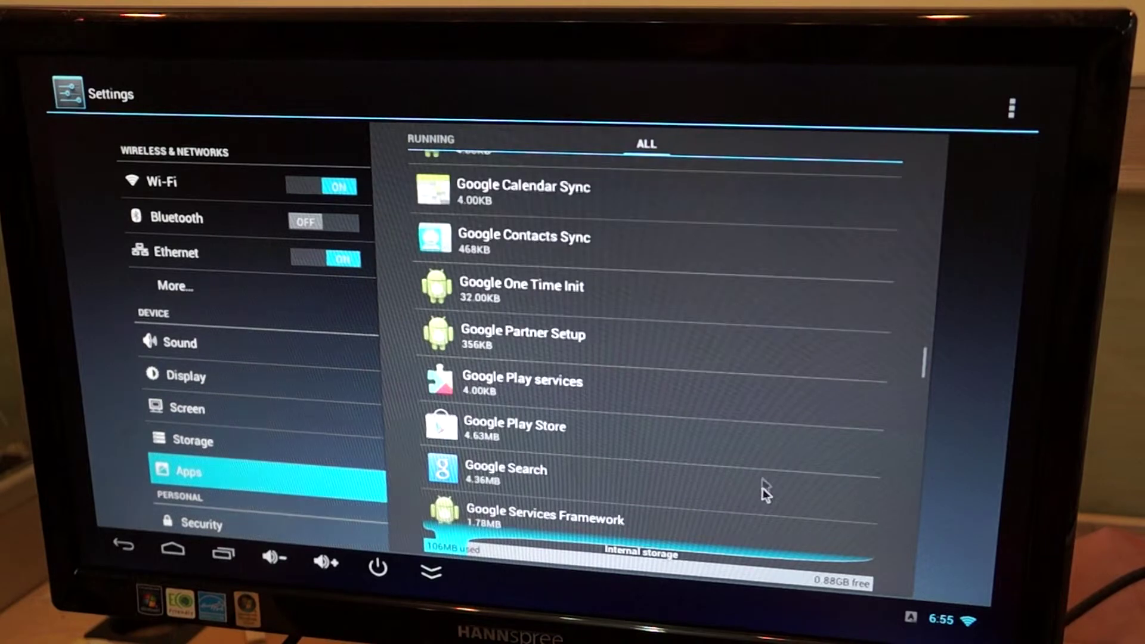
{"action": "scroll", "coordinate": [762, 394], "scroll_direction": "down", "scroll_amount": 2}
{"action": "left_click_drag", "start_coordinate": [762, 379], "coordinate": [762, 278]}
{"action": "scroll", "coordinate": [732, 451], "scroll_direction": "down", "scroll_amount": 2}
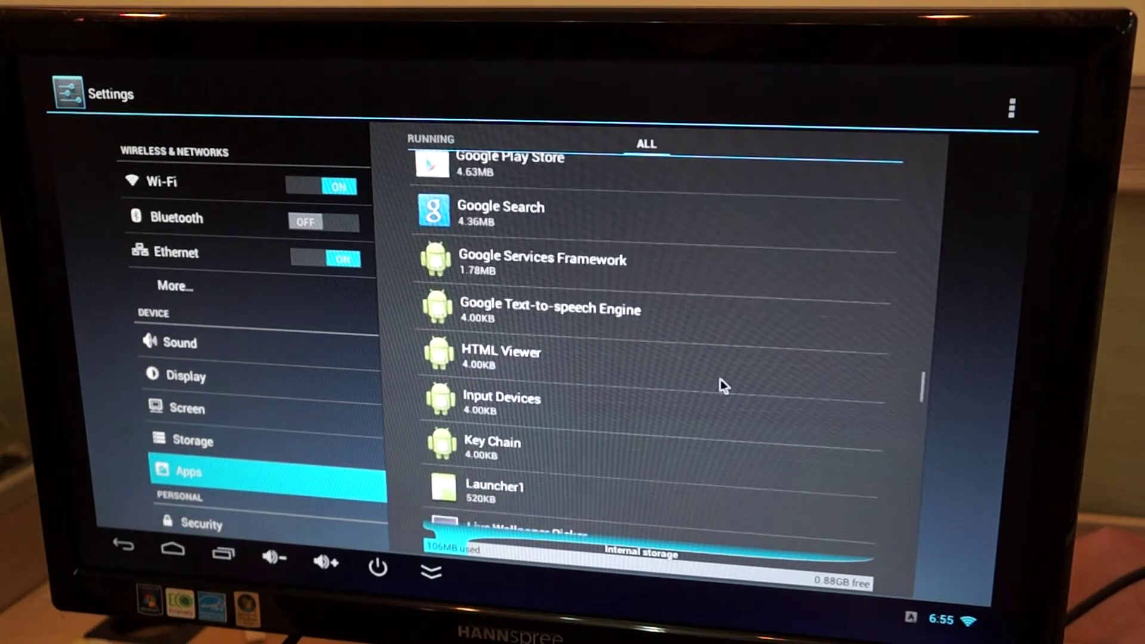
{"action": "scroll", "coordinate": [730, 421], "scroll_direction": "down", "scroll_amount": 2}
{"action": "scroll", "coordinate": [725, 376], "scroll_direction": "down", "scroll_amount": 2}
{"action": "scroll", "coordinate": [724, 369], "scroll_direction": "down", "scroll_amount": 3}
{"action": "scroll", "coordinate": [705, 295], "scroll_direction": "down", "scroll_amount": 2}
{"action": "scroll", "coordinate": [727, 440], "scroll_direction": "down", "scroll_amount": 3}
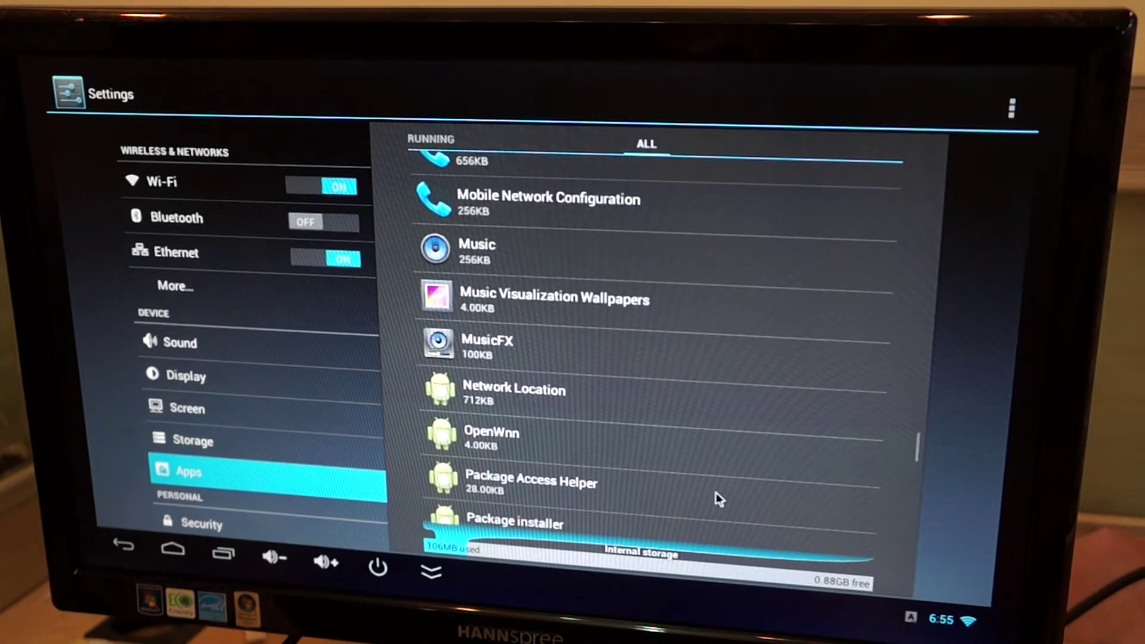
{"action": "scroll", "coordinate": [716, 465], "scroll_direction": "down", "scroll_amount": 3}
{"action": "scroll", "coordinate": [732, 488], "scroll_direction": "down", "scroll_amount": 3}
{"action": "scroll", "coordinate": [716, 358], "scroll_direction": "down", "scroll_amount": 2}
{"action": "scroll", "coordinate": [688, 349], "scroll_direction": "down", "scroll_amount": 3}
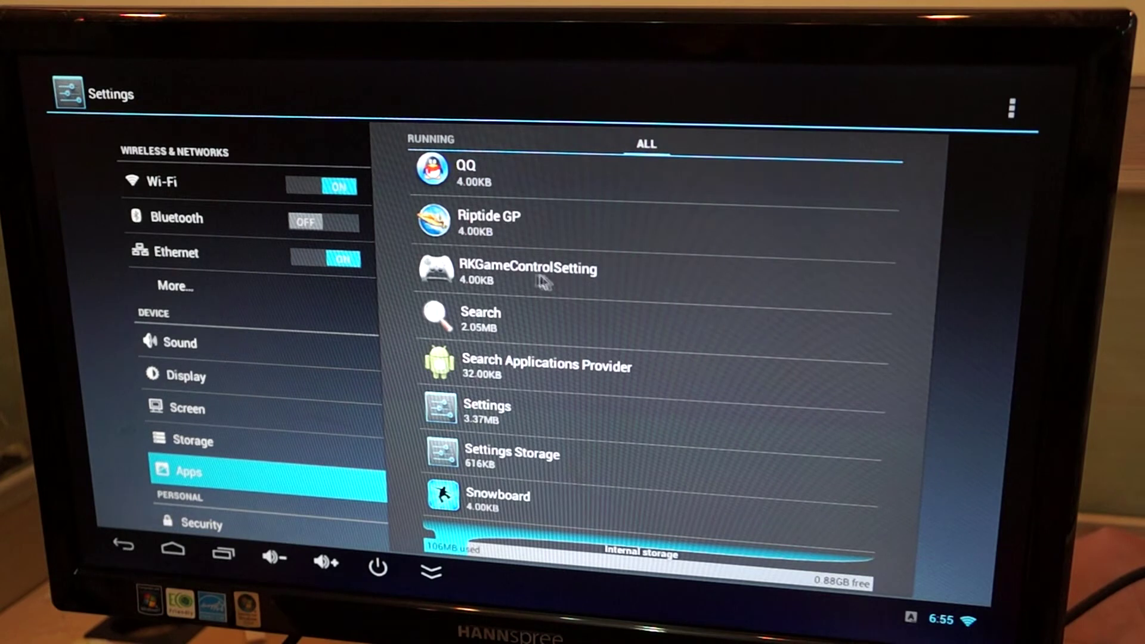
{"action": "scroll", "coordinate": [609, 394], "scroll_direction": "down", "scroll_amount": 3}
{"action": "scroll", "coordinate": [662, 470], "scroll_direction": "down", "scroll_amount": 2}
{"action": "scroll", "coordinate": [662, 488], "scroll_direction": "down", "scroll_amount": 3}
{"action": "scroll", "coordinate": [666, 475], "scroll_direction": "down", "scroll_amount": 3}
{"action": "scroll", "coordinate": [657, 413], "scroll_direction": "down", "scroll_amount": 2}
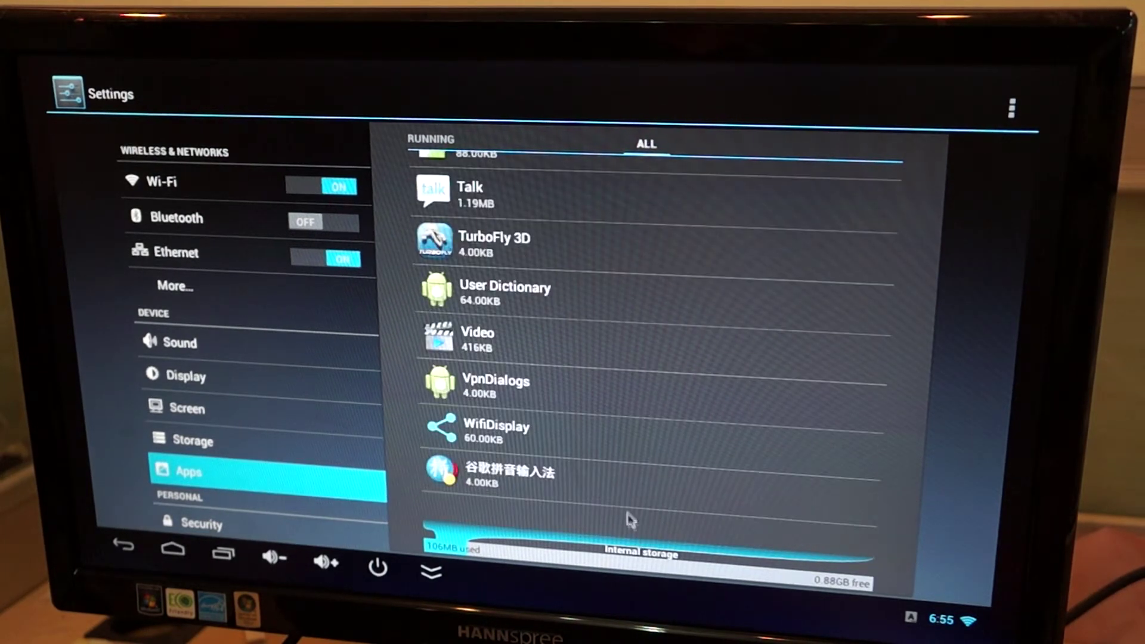
{"action": "scroll", "coordinate": [627, 509], "scroll_direction": "up", "scroll_amount": 3}
{"action": "scroll", "coordinate": [618, 447], "scroll_direction": "down", "scroll_amount": 3}
Return to the launcher, visit the Media and Settings categories, then choose About device.
{"action": "left_click", "coordinate": [125, 547]}
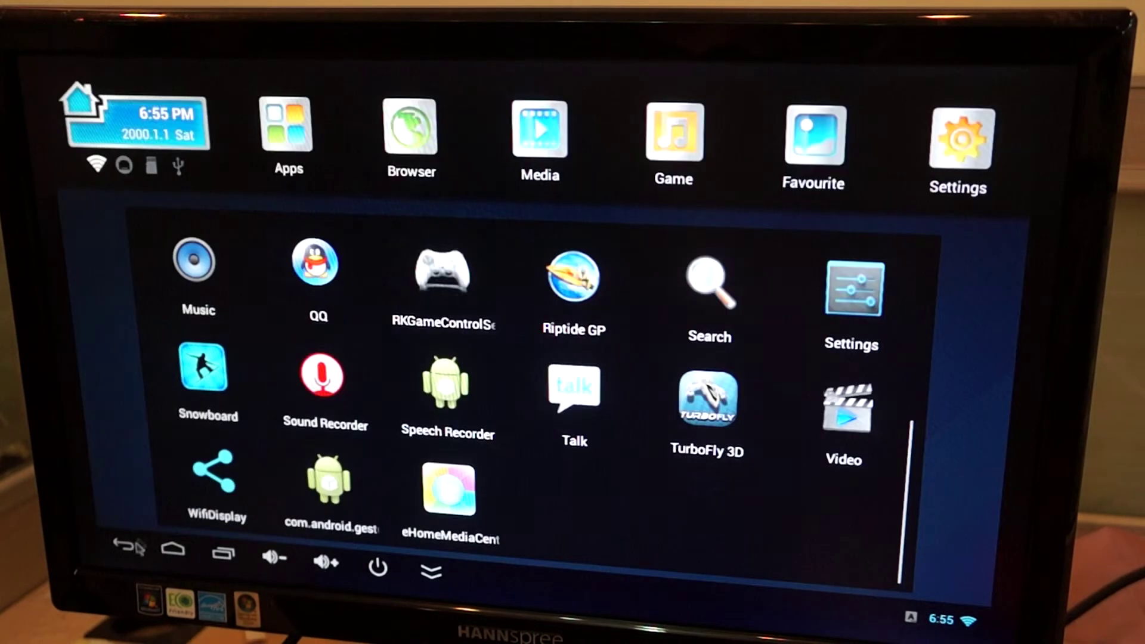
{"action": "left_click", "coordinate": [537, 139]}
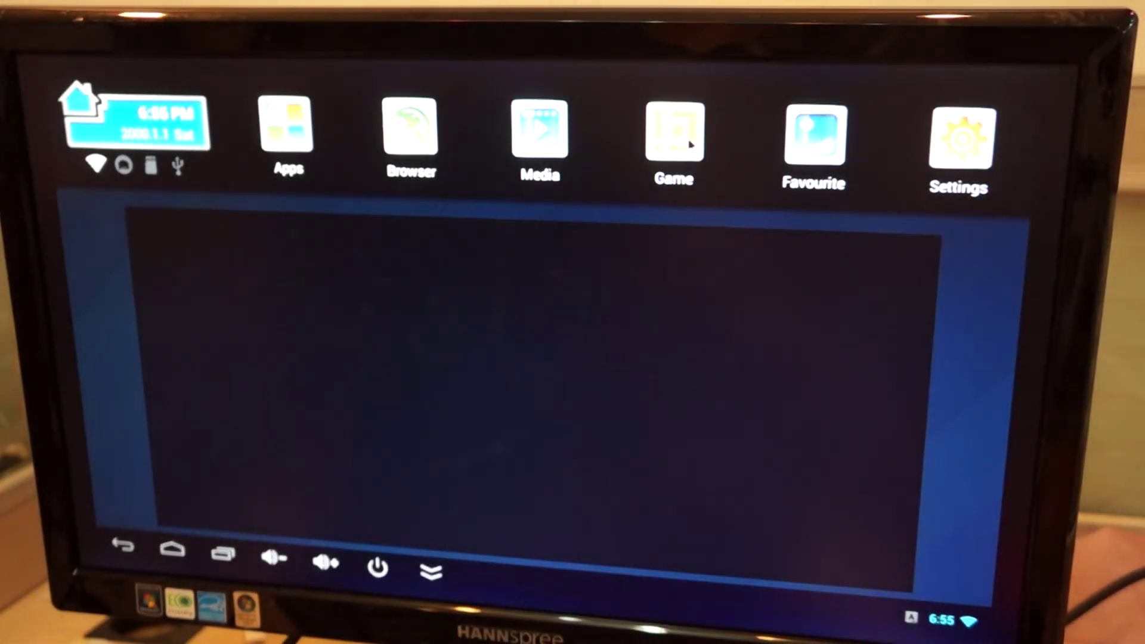
{"action": "left_click", "coordinate": [962, 148]}
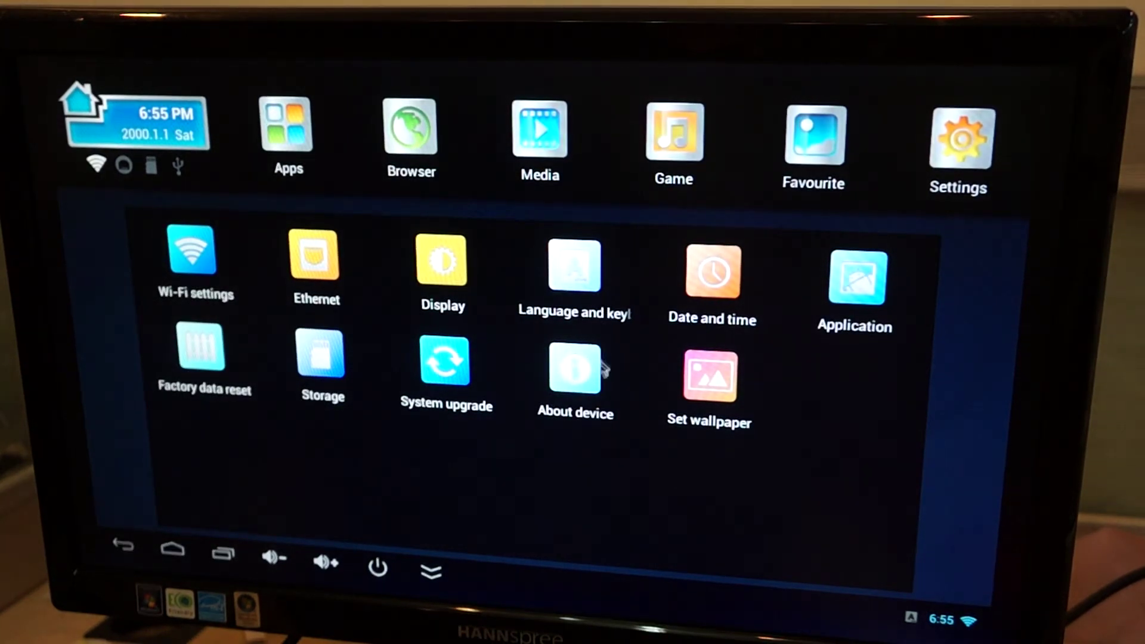
{"action": "left_click", "coordinate": [569, 387]}
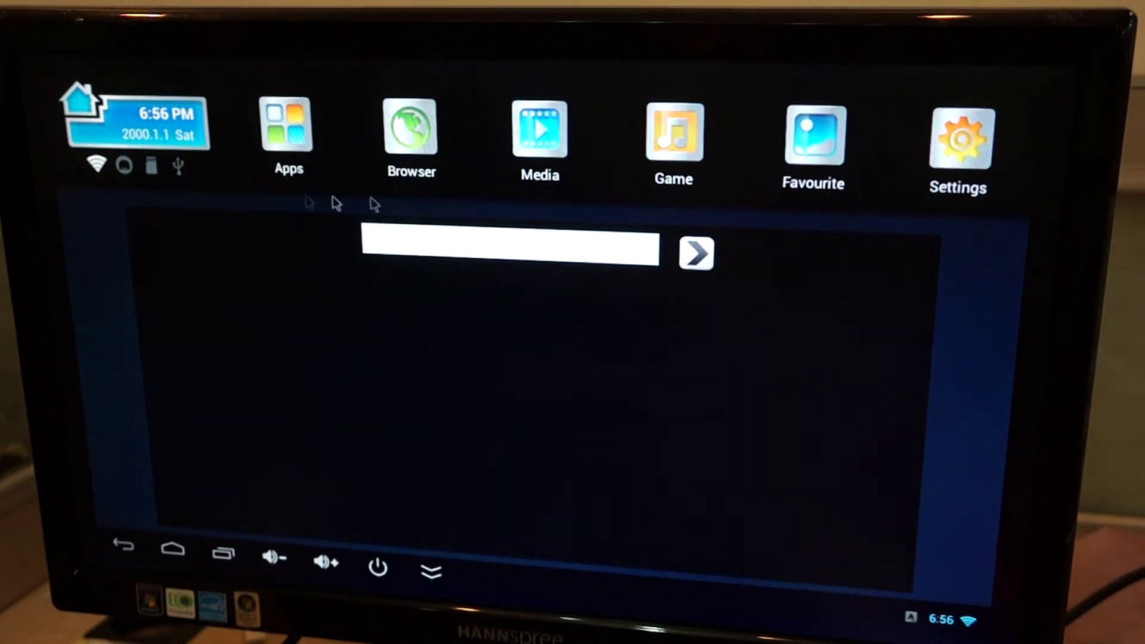
{"action": "left_click", "coordinate": [412, 141]}
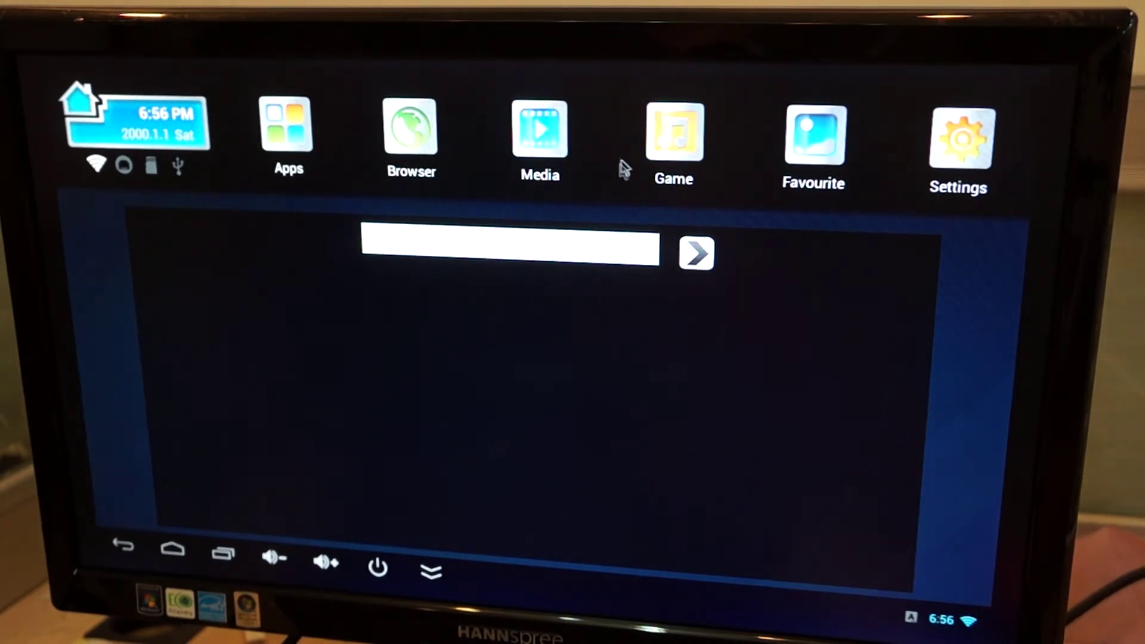
{"action": "left_click", "coordinate": [121, 547]}
{"action": "left_click", "coordinate": [172, 547]}
View recent apps, return home, page the home panel back and forth, then reopen recent apps.
{"action": "left_click", "coordinate": [222, 552]}
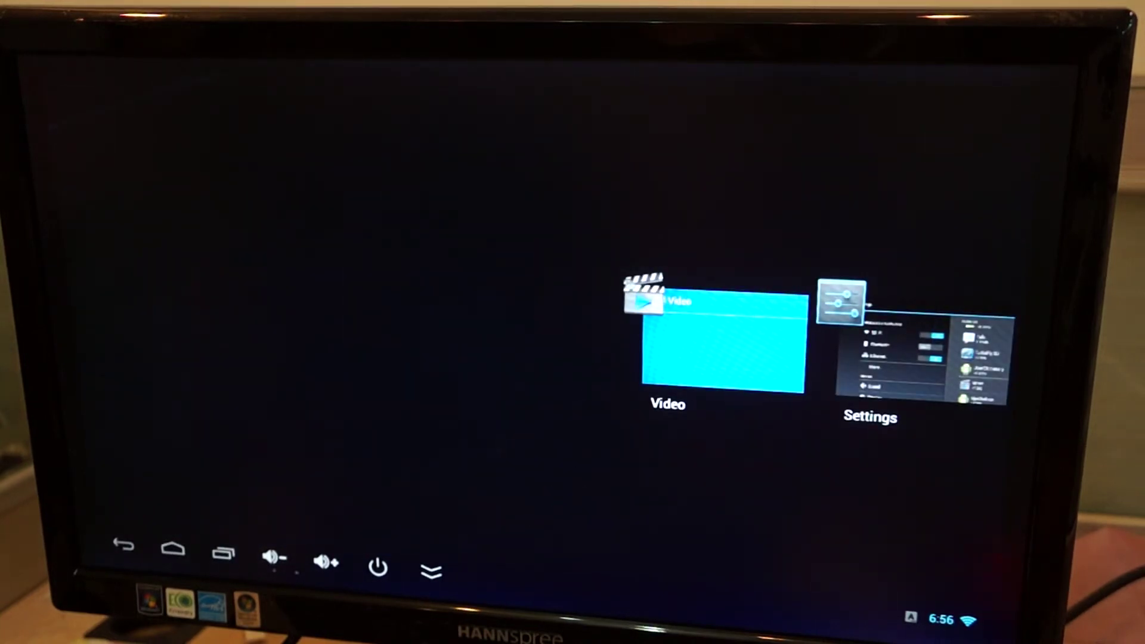
{"action": "left_click", "coordinate": [123, 548]}
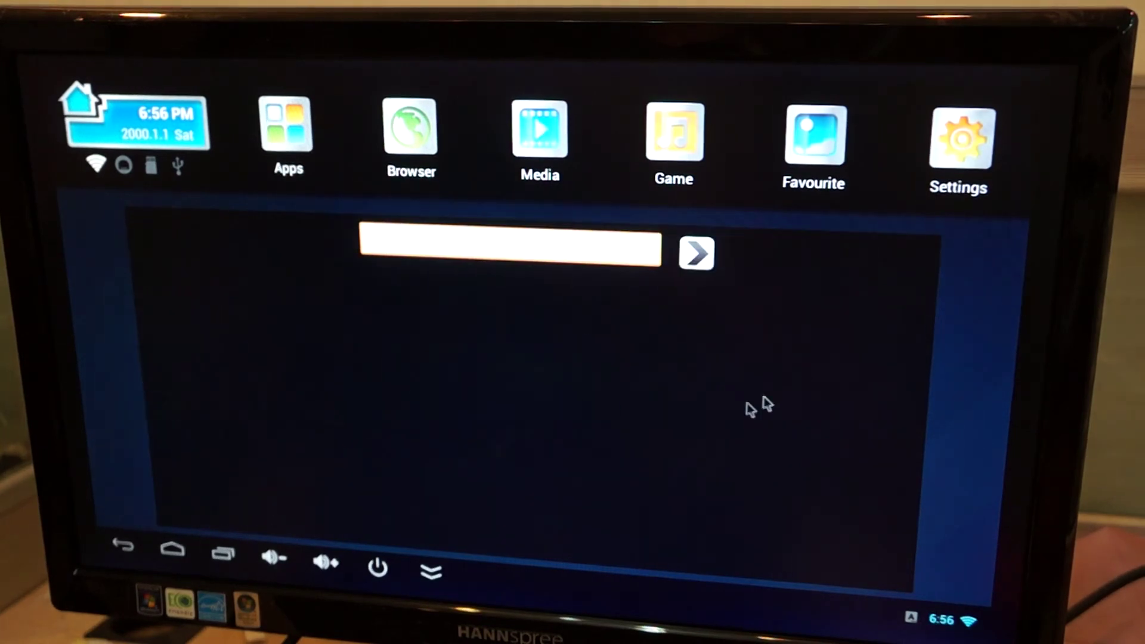
{"action": "left_click_drag", "start_coordinate": [394, 403], "coordinate": [698, 407]}
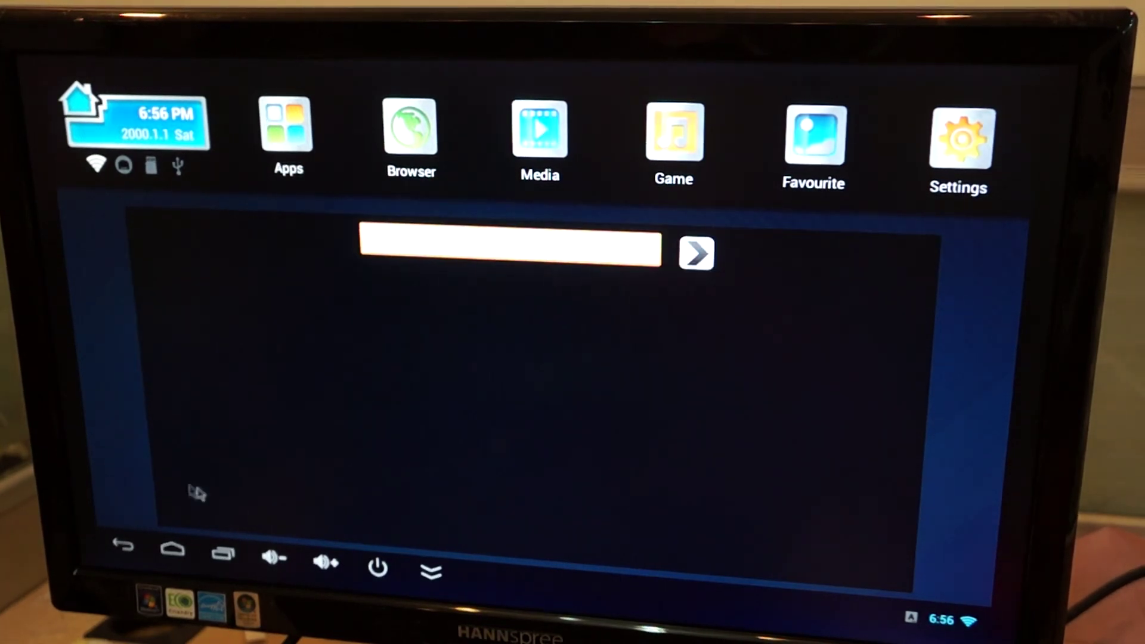
{"action": "left_click_drag", "start_coordinate": [176, 480], "coordinate": [969, 493]}
{"action": "left_click_drag", "start_coordinate": [304, 452], "coordinate": [627, 394]}
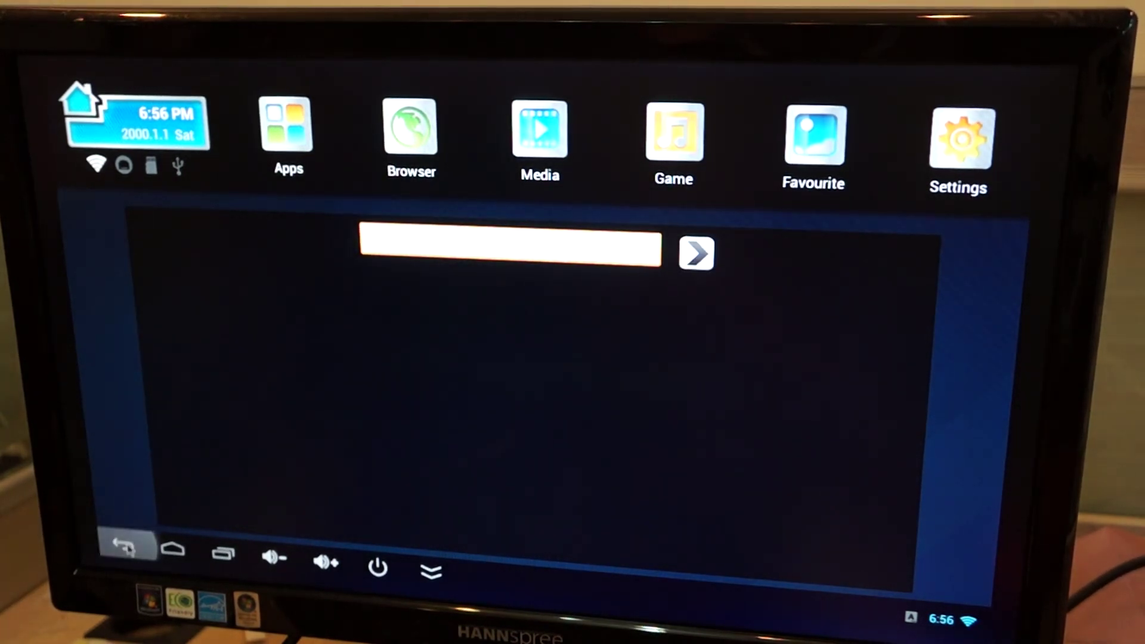
{"action": "left_click", "coordinate": [222, 555]}
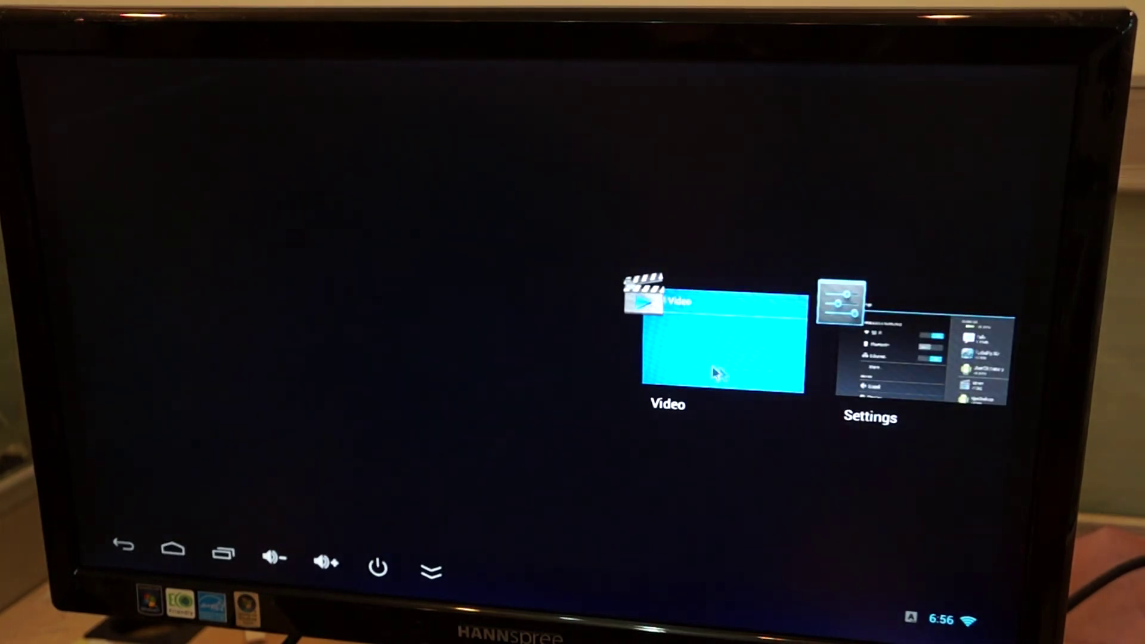